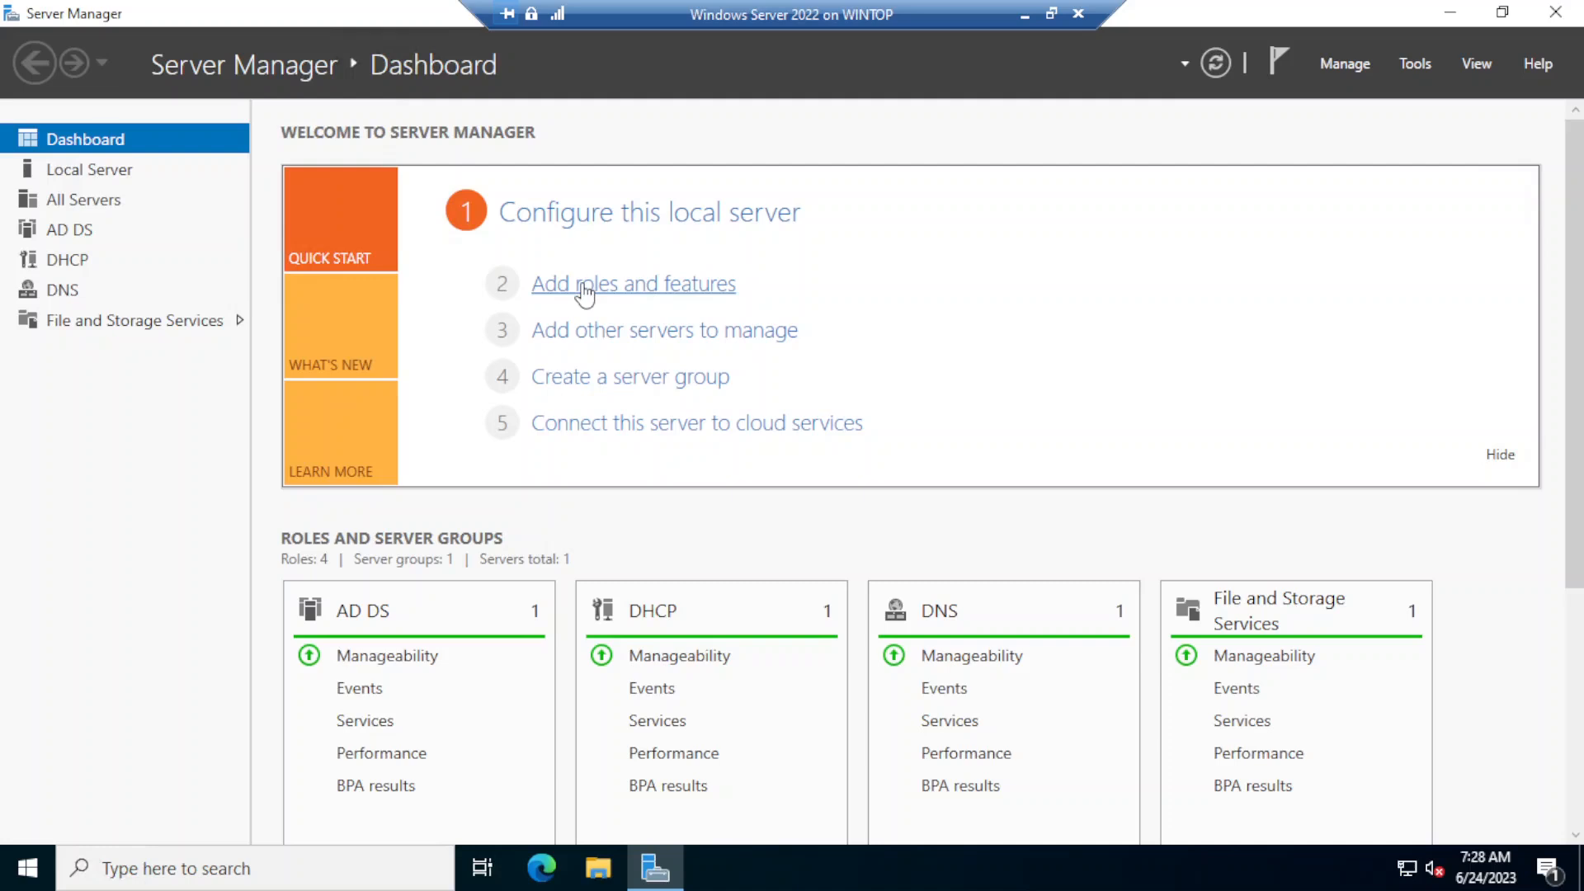
- Start a role-based installation on server DC-01.homenet.local and select the Remote Access role
{"action": "left_click", "coordinate": [585, 285]}
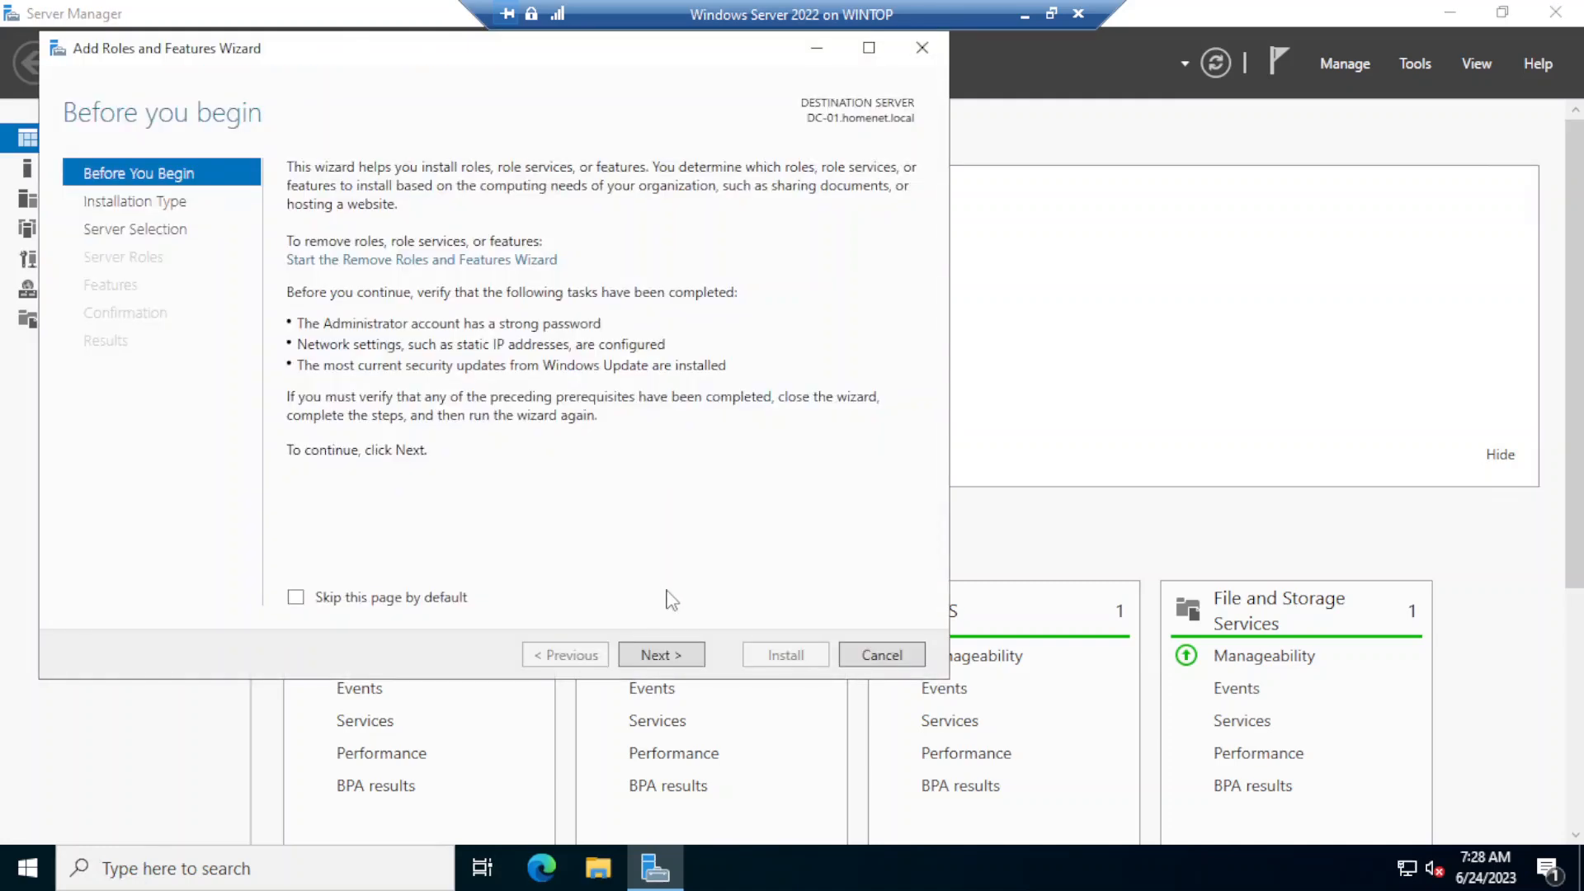
{"action": "left_click", "coordinate": [658, 657]}
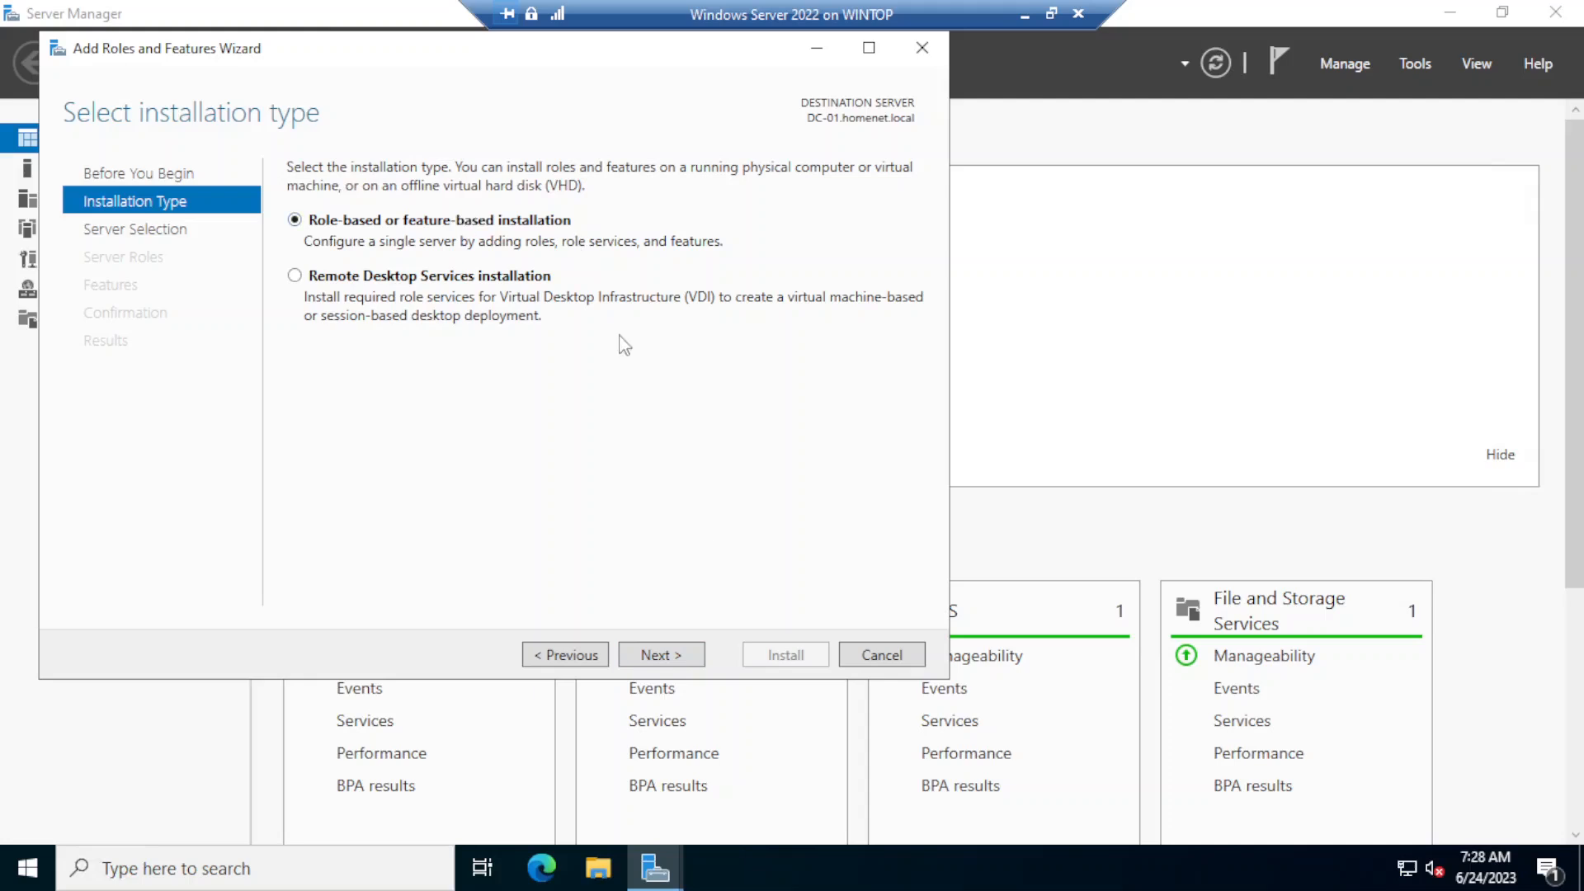
{"action": "left_click", "coordinate": [672, 657]}
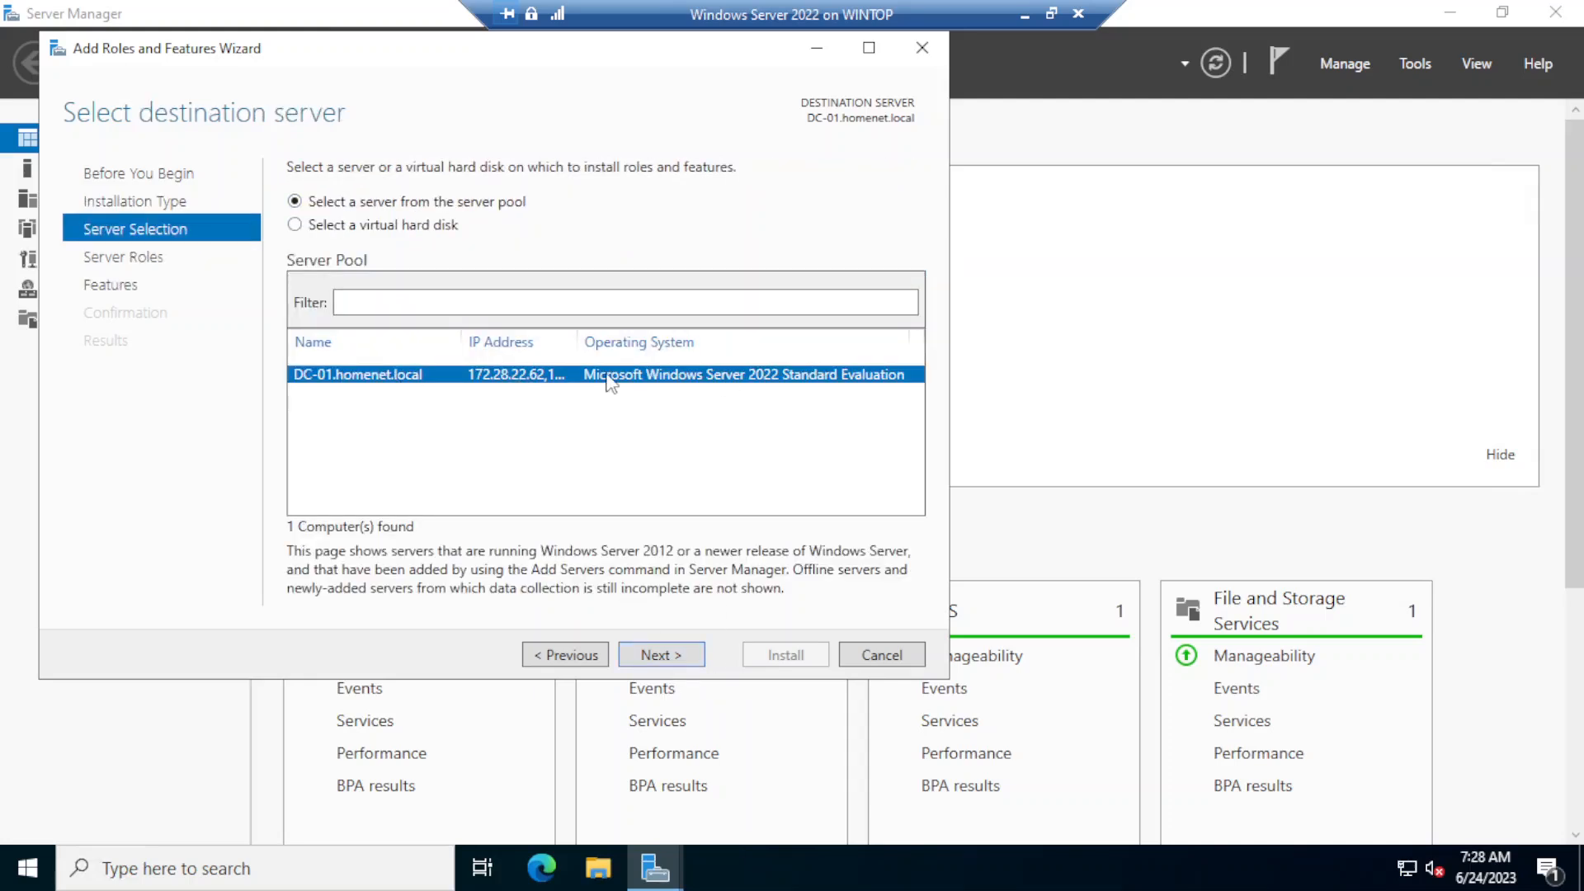
{"action": "left_click", "coordinate": [671, 656]}
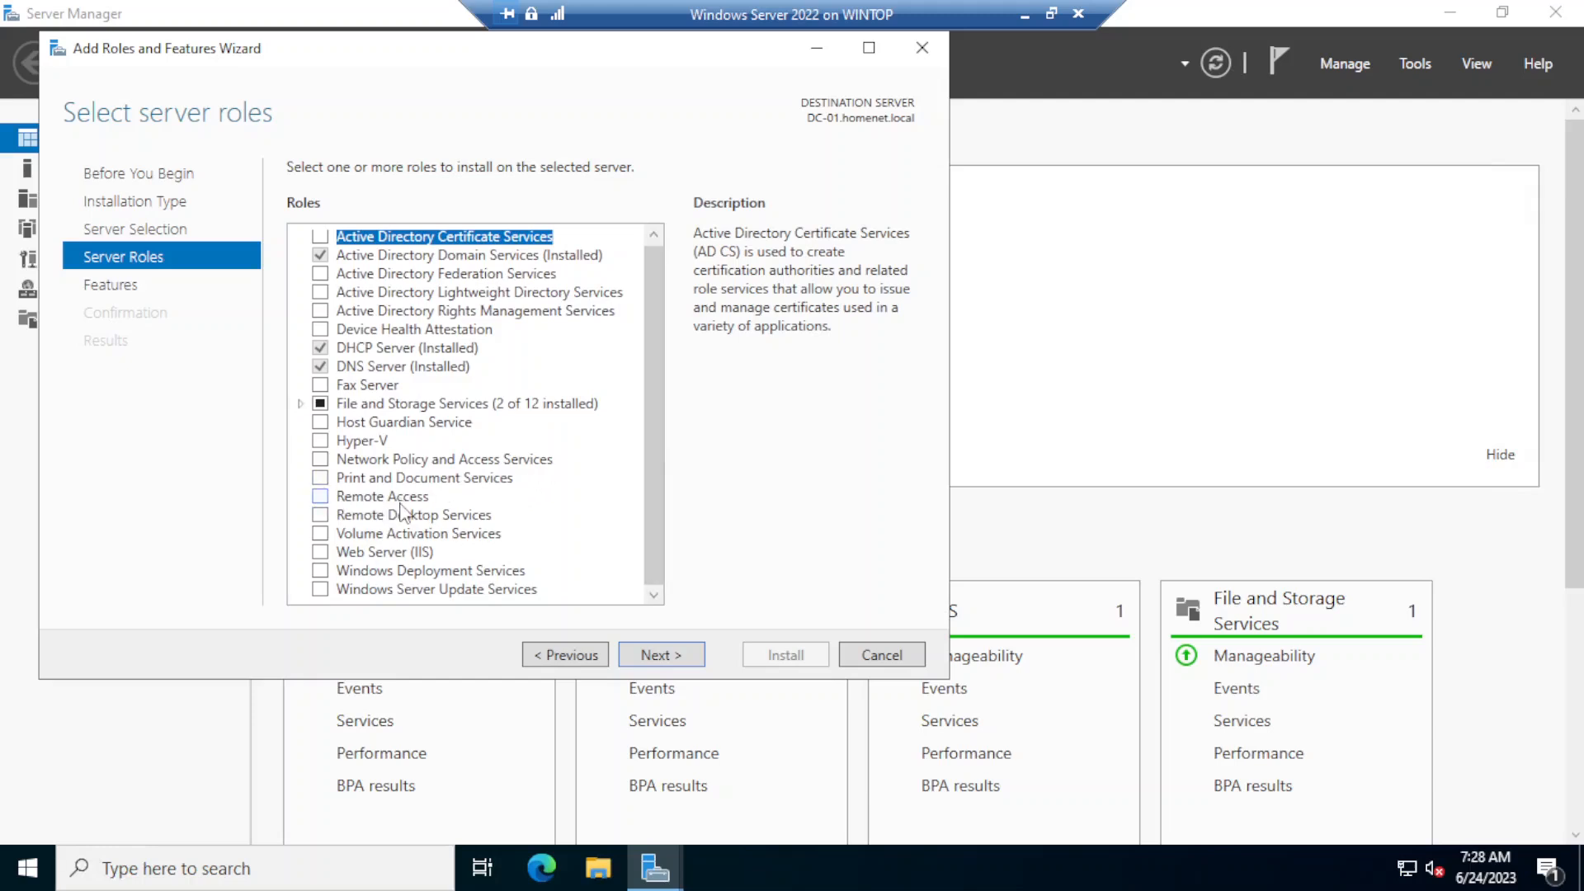
{"action": "left_click", "coordinate": [321, 497]}
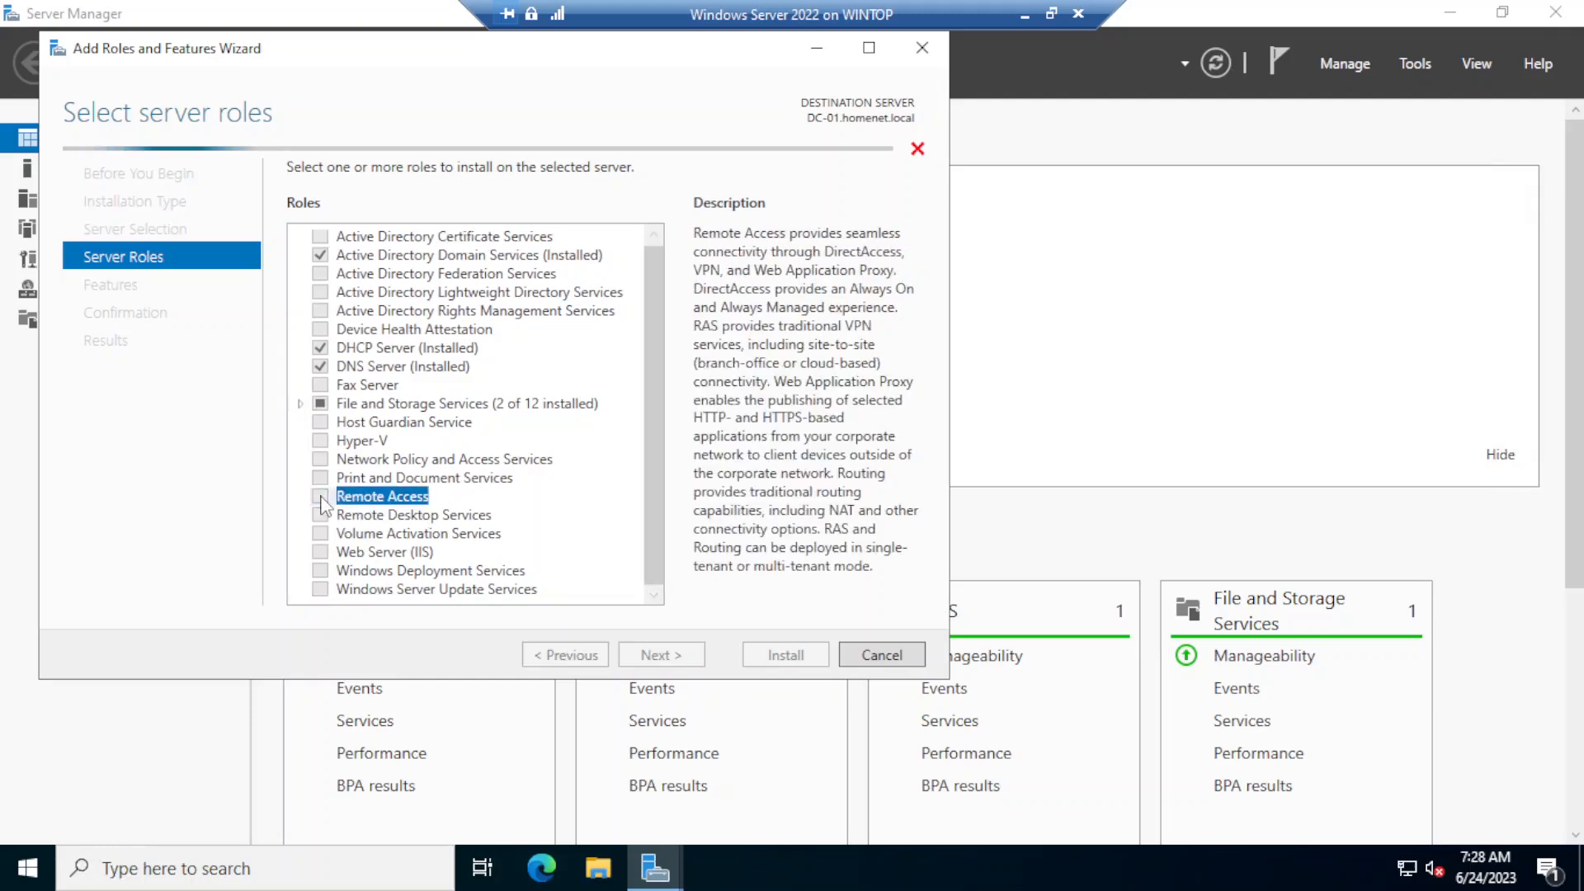
{"action": "left_click", "coordinate": [671, 657]}
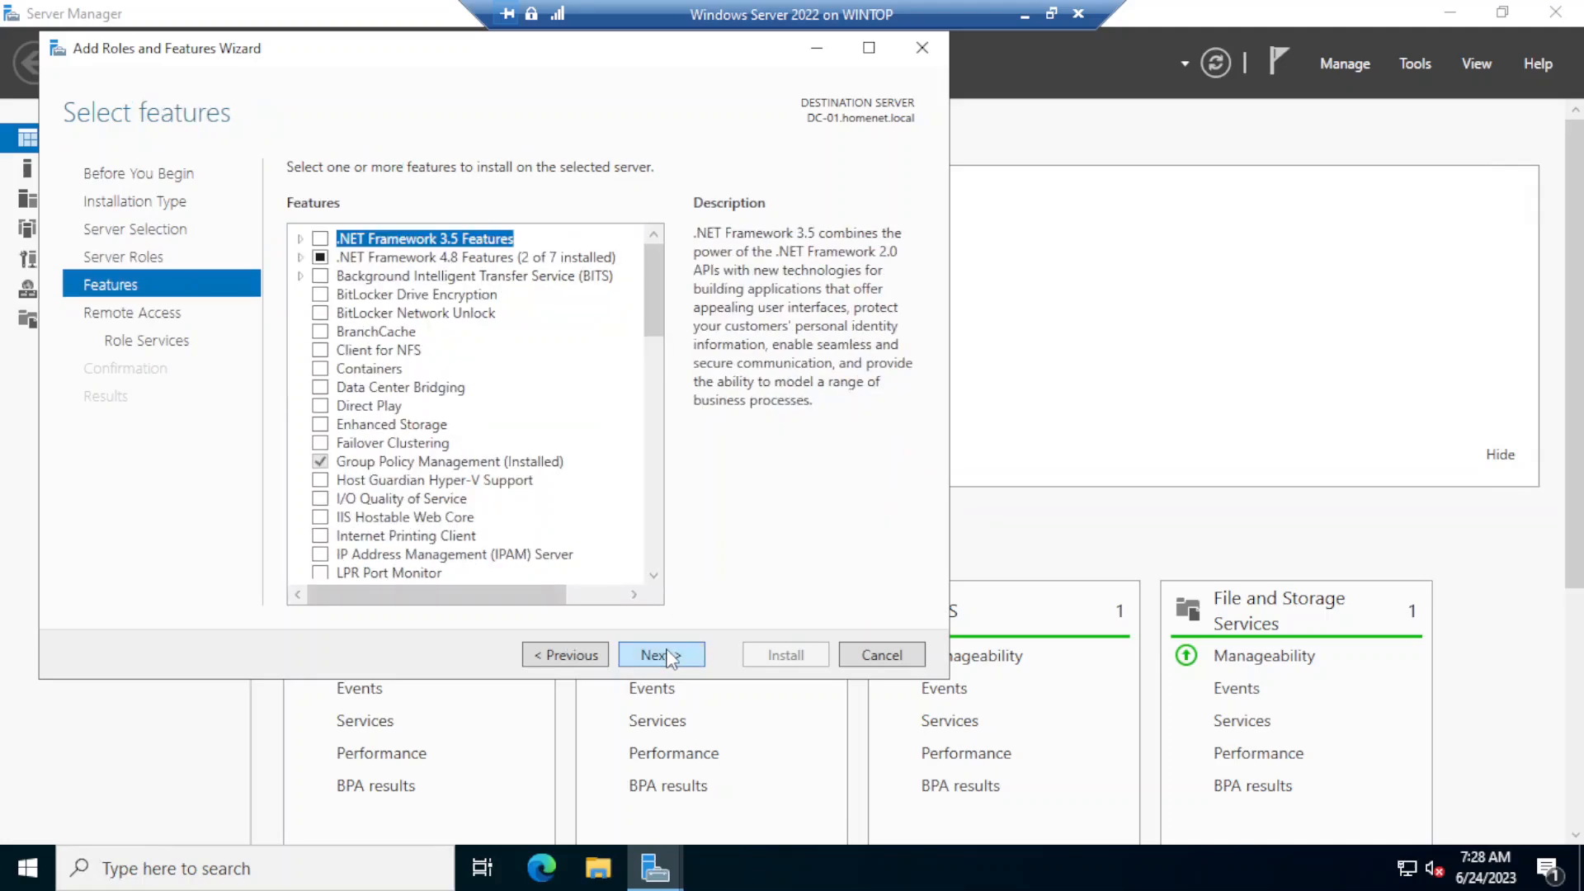
- Select the DirectAccess and VPN (RAS) role service with its required features, plus the Routing role service
{"action": "left_click", "coordinate": [660, 658]}
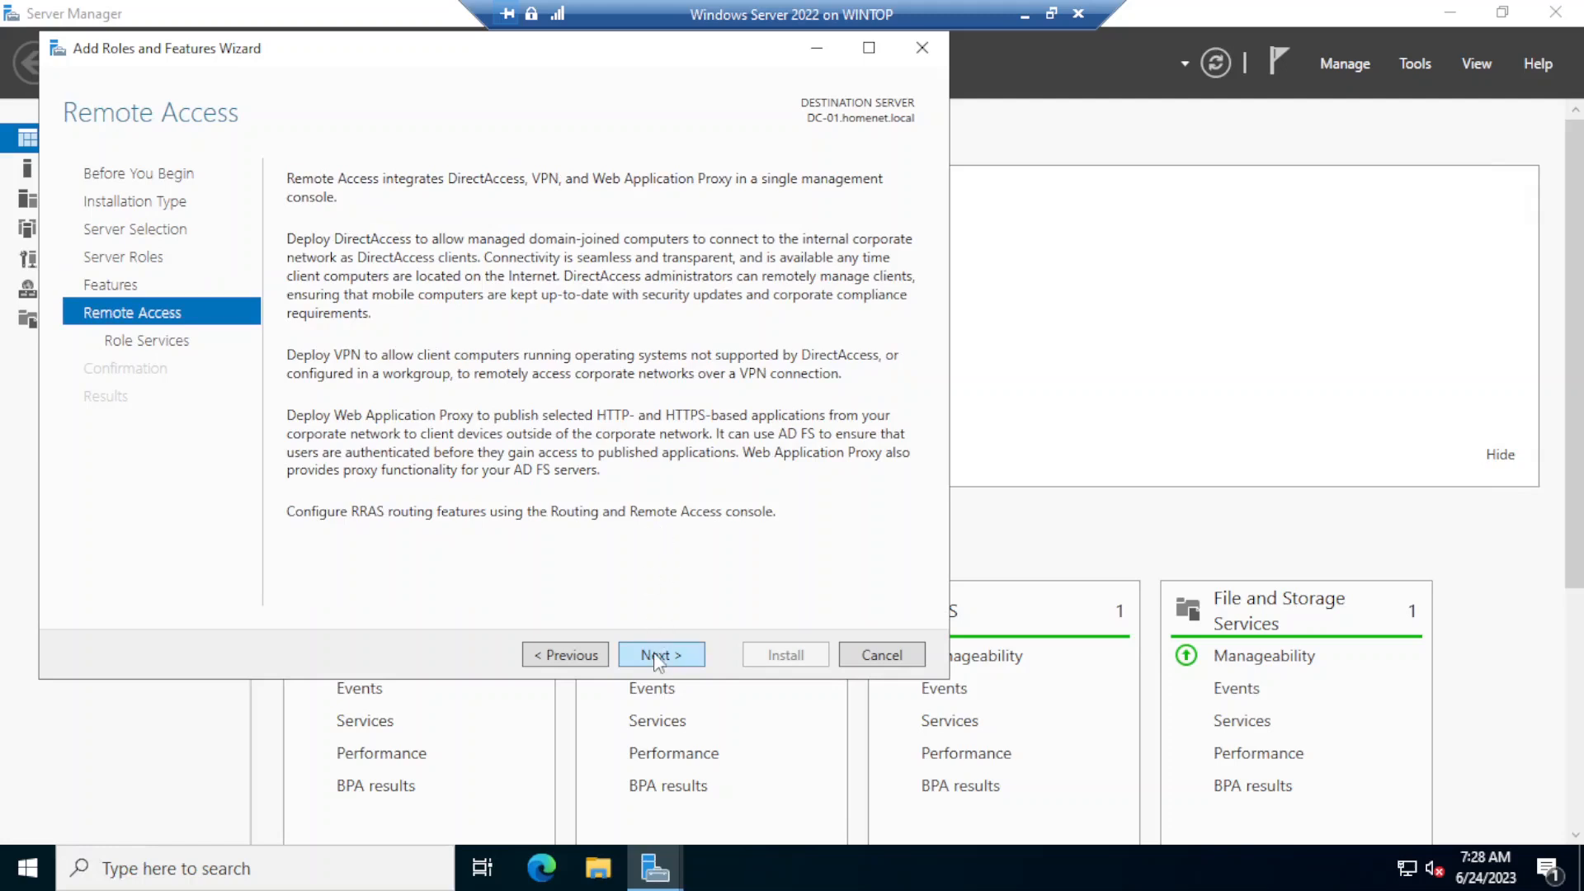
{"action": "left_click", "coordinate": [657, 657]}
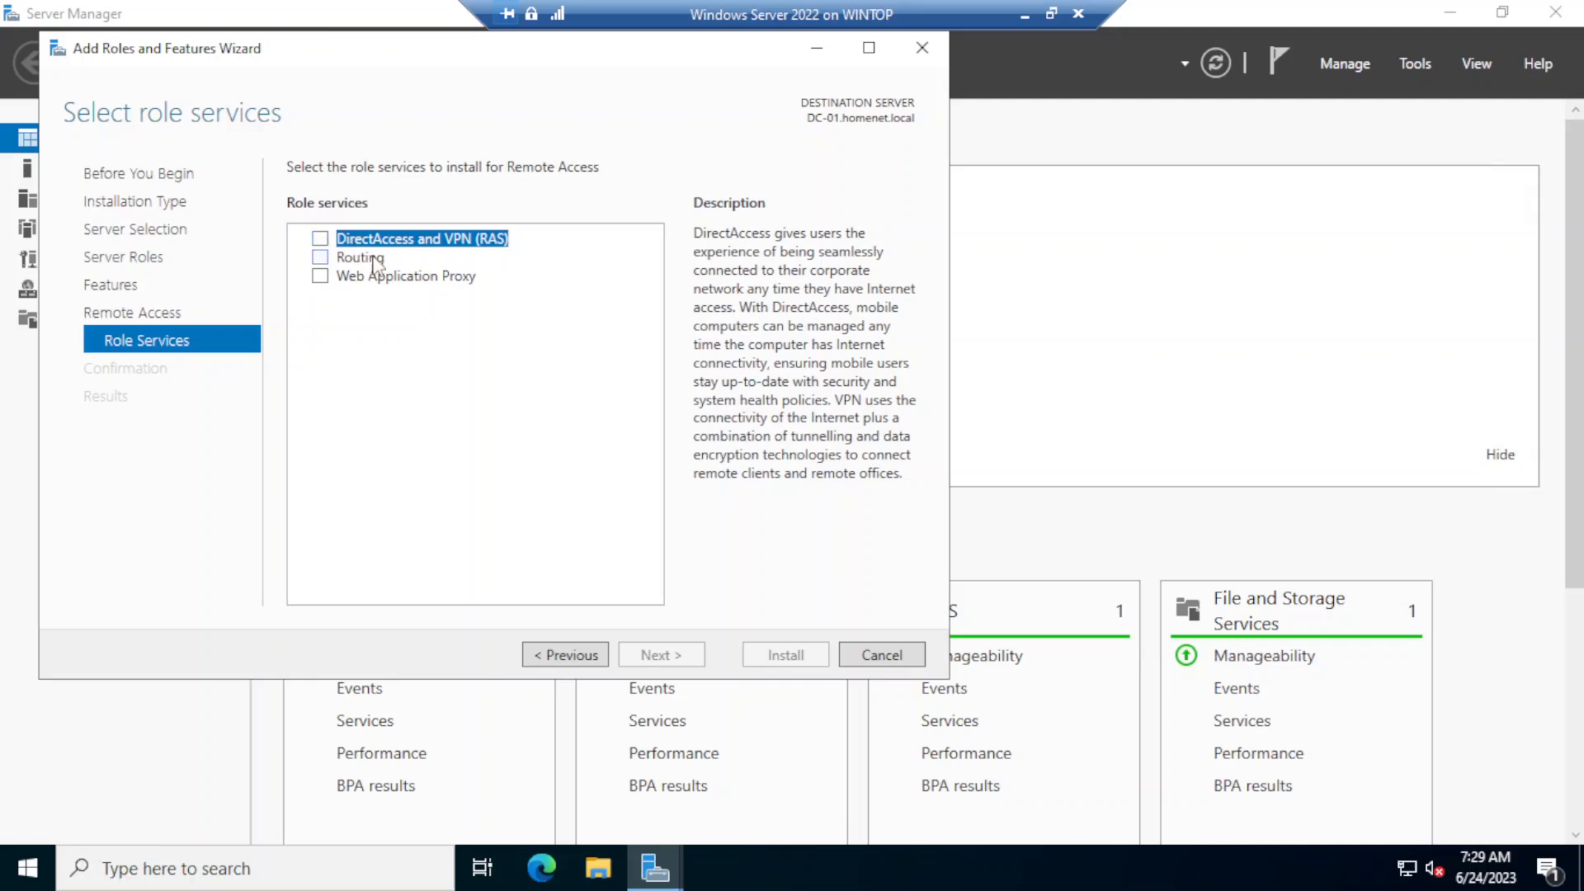
{"action": "left_click", "coordinate": [321, 239]}
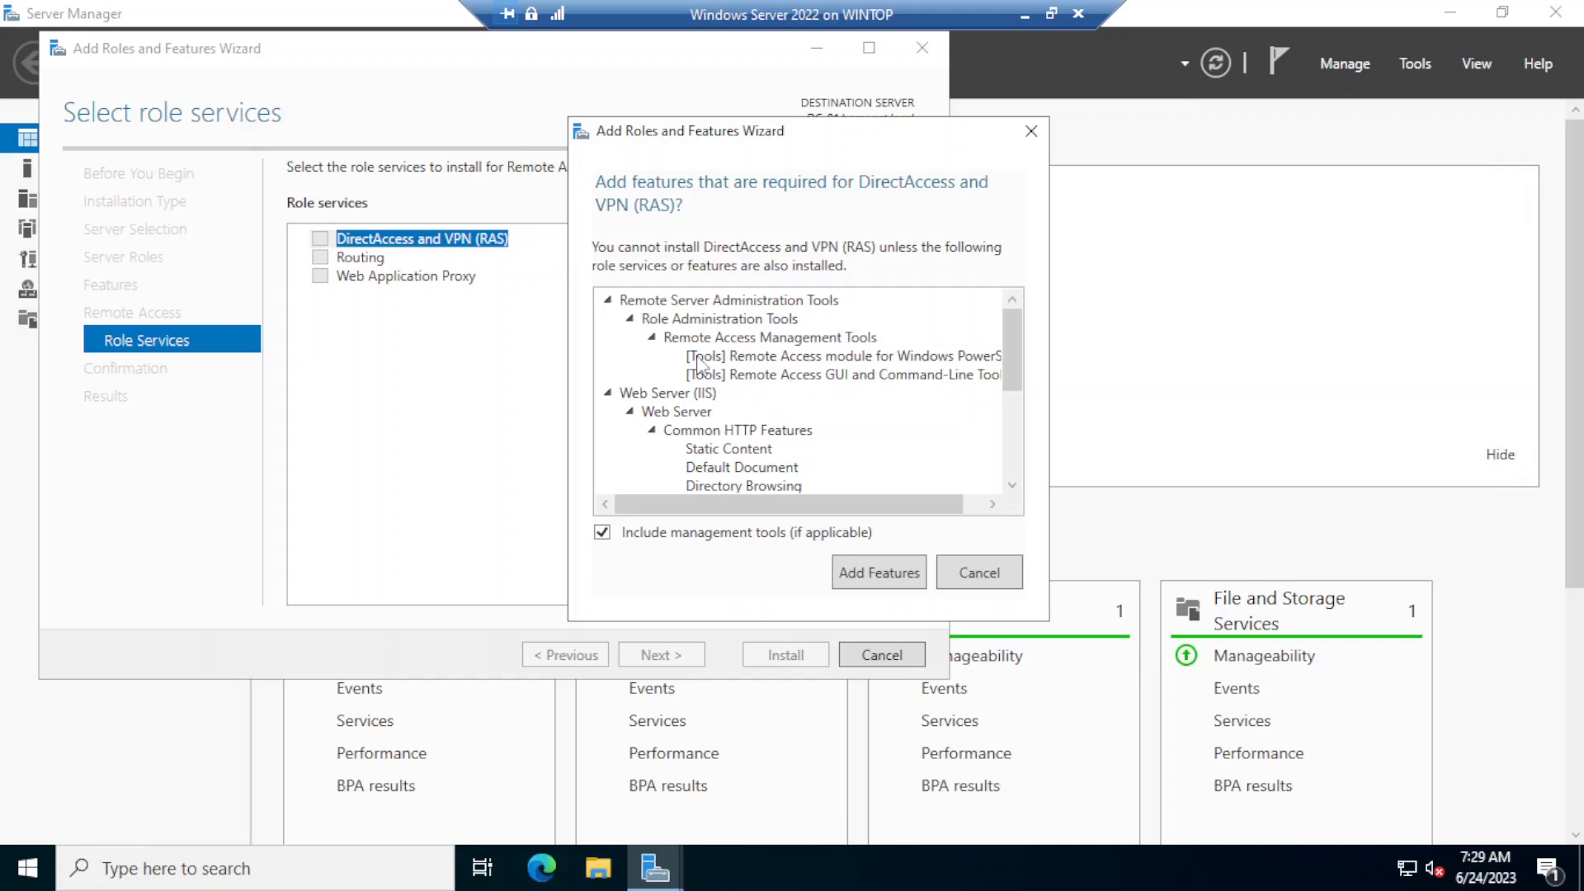
{"action": "scroll", "coordinate": [701, 363], "scroll_direction": "down", "scroll_amount": 1}
{"action": "left_click", "coordinate": [889, 576]}
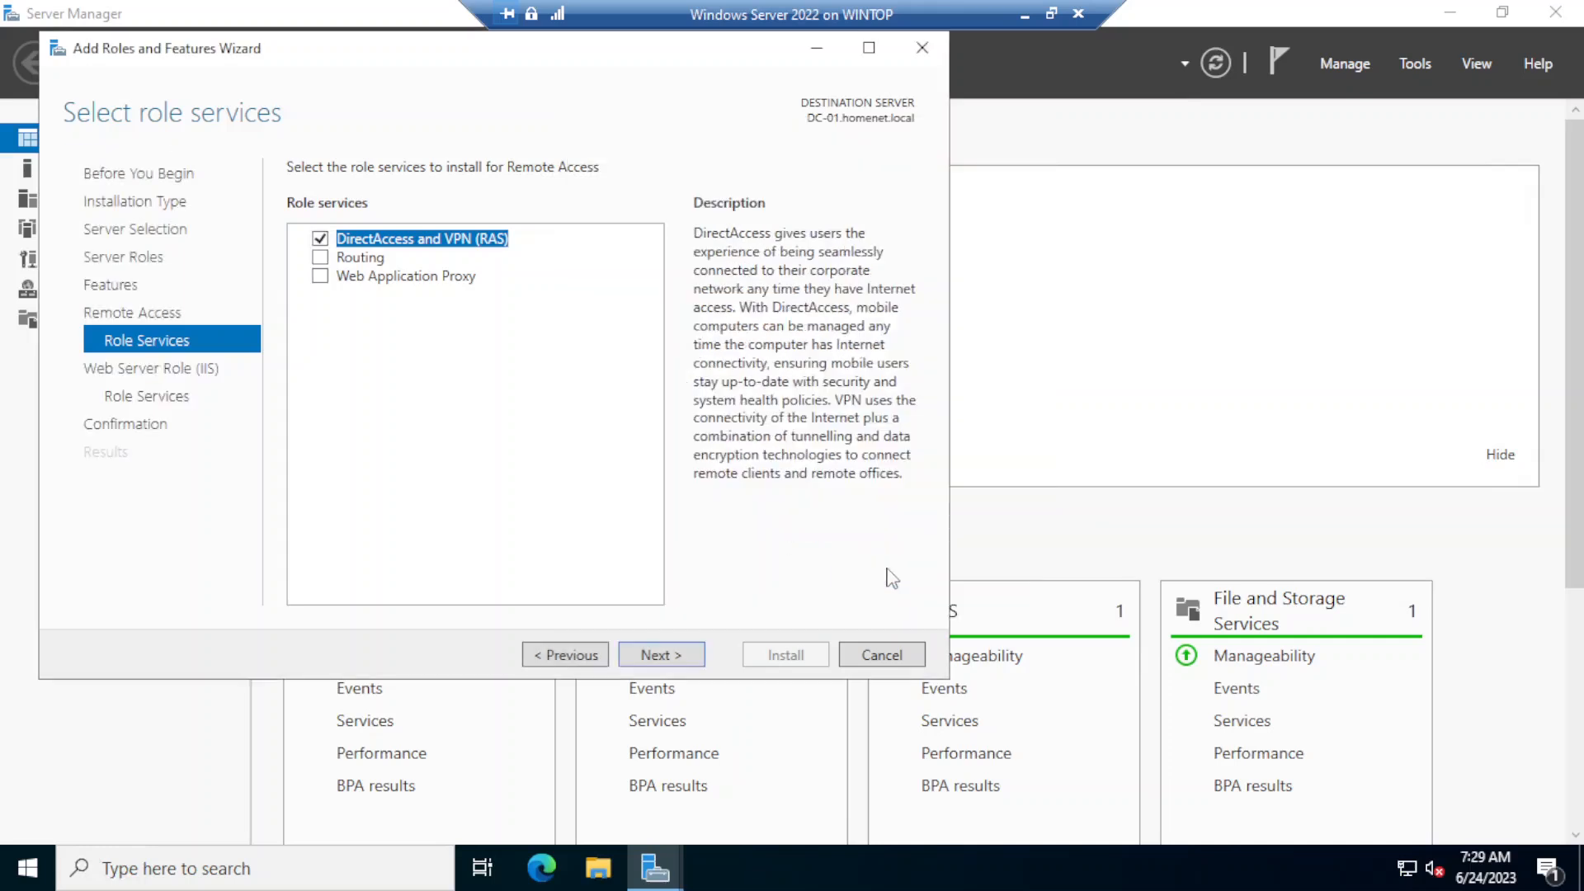
{"action": "left_click", "coordinate": [320, 258]}
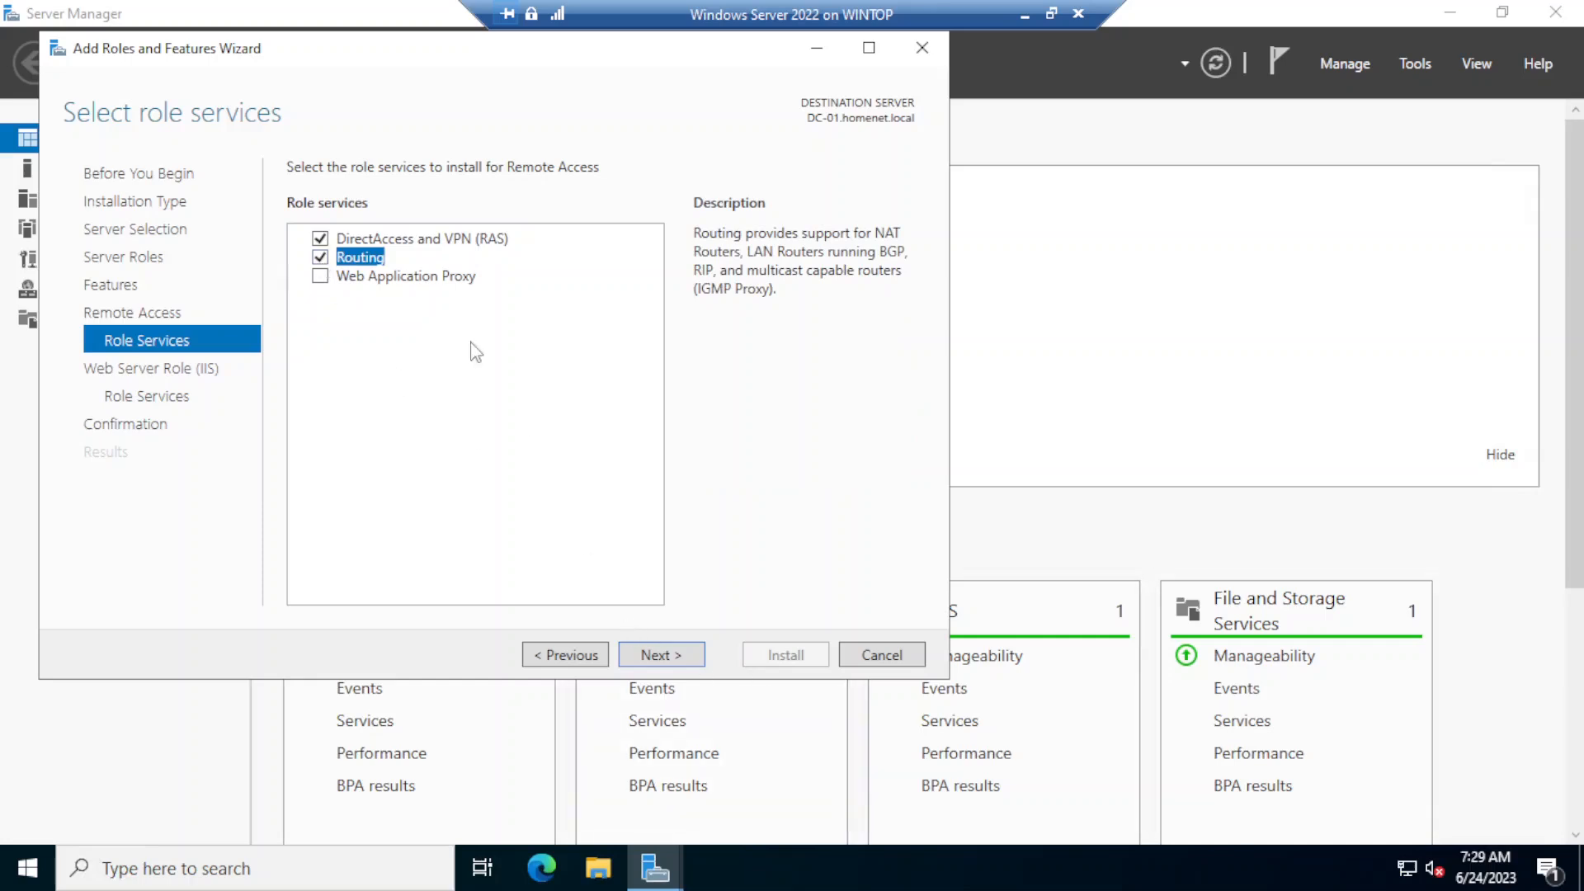
- Keep the default Web Server (IIS) role services, install the selected roles and close the wizard once installation completes
{"action": "left_click", "coordinate": [665, 661]}
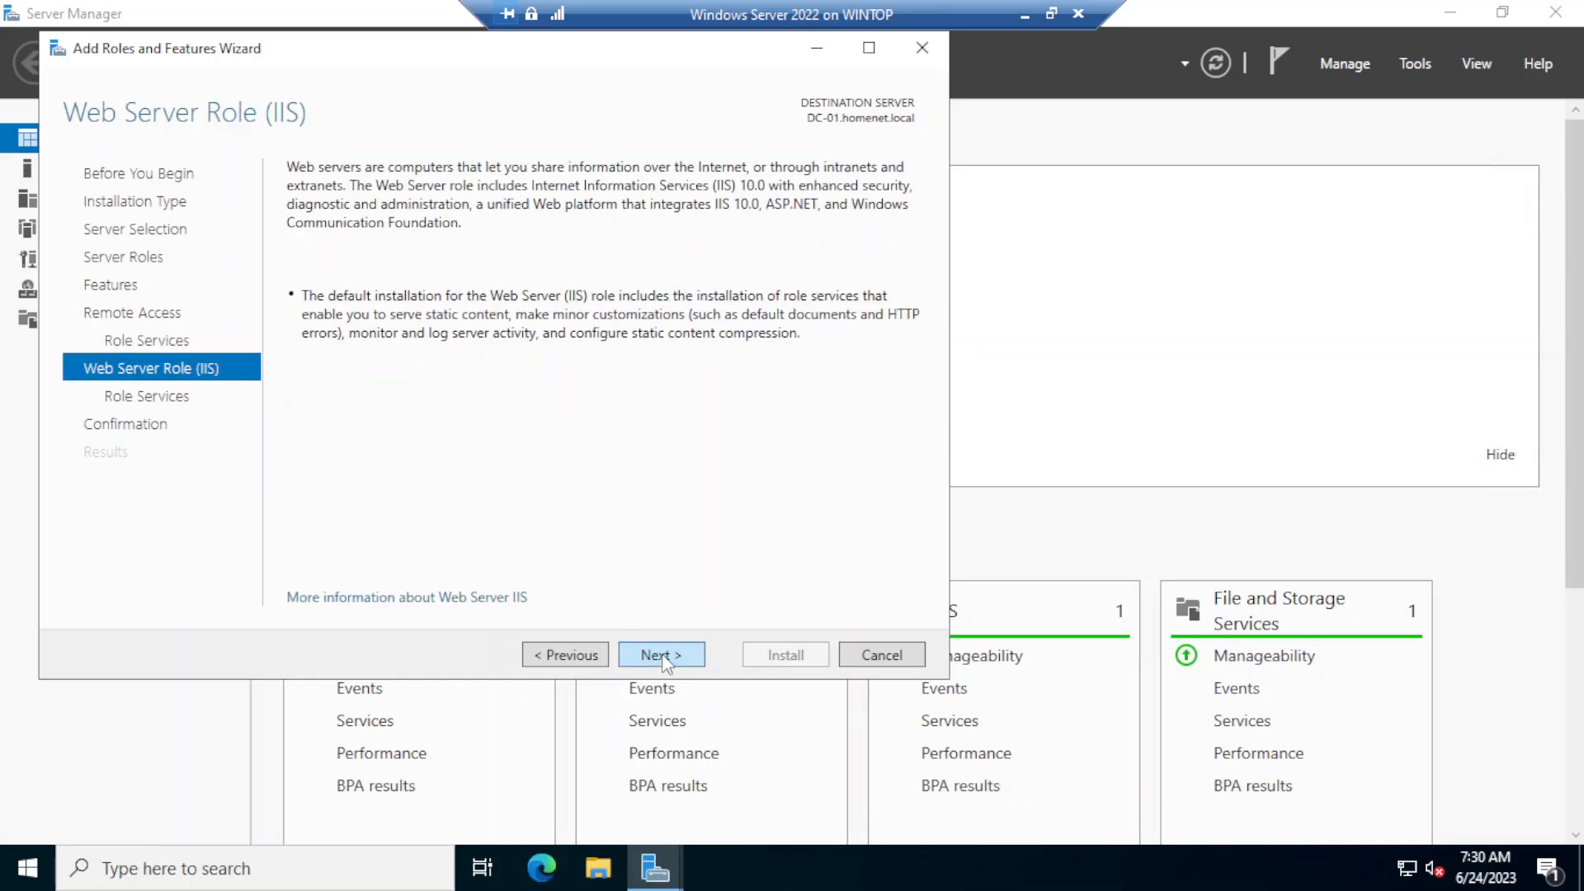
{"action": "left_click", "coordinate": [664, 655]}
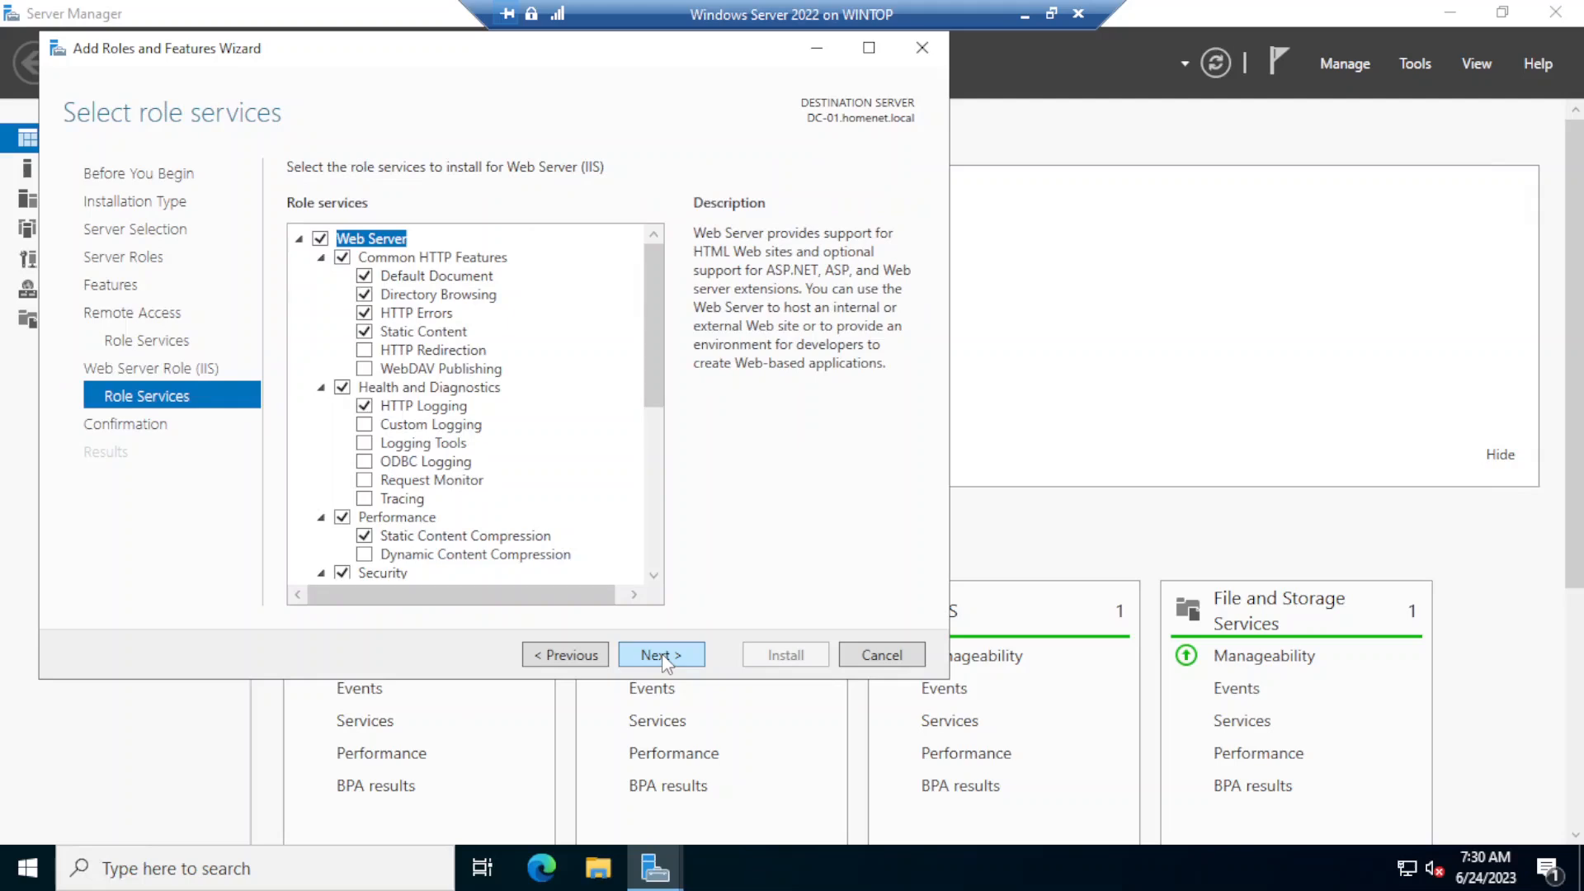
{"action": "left_click", "coordinate": [662, 653]}
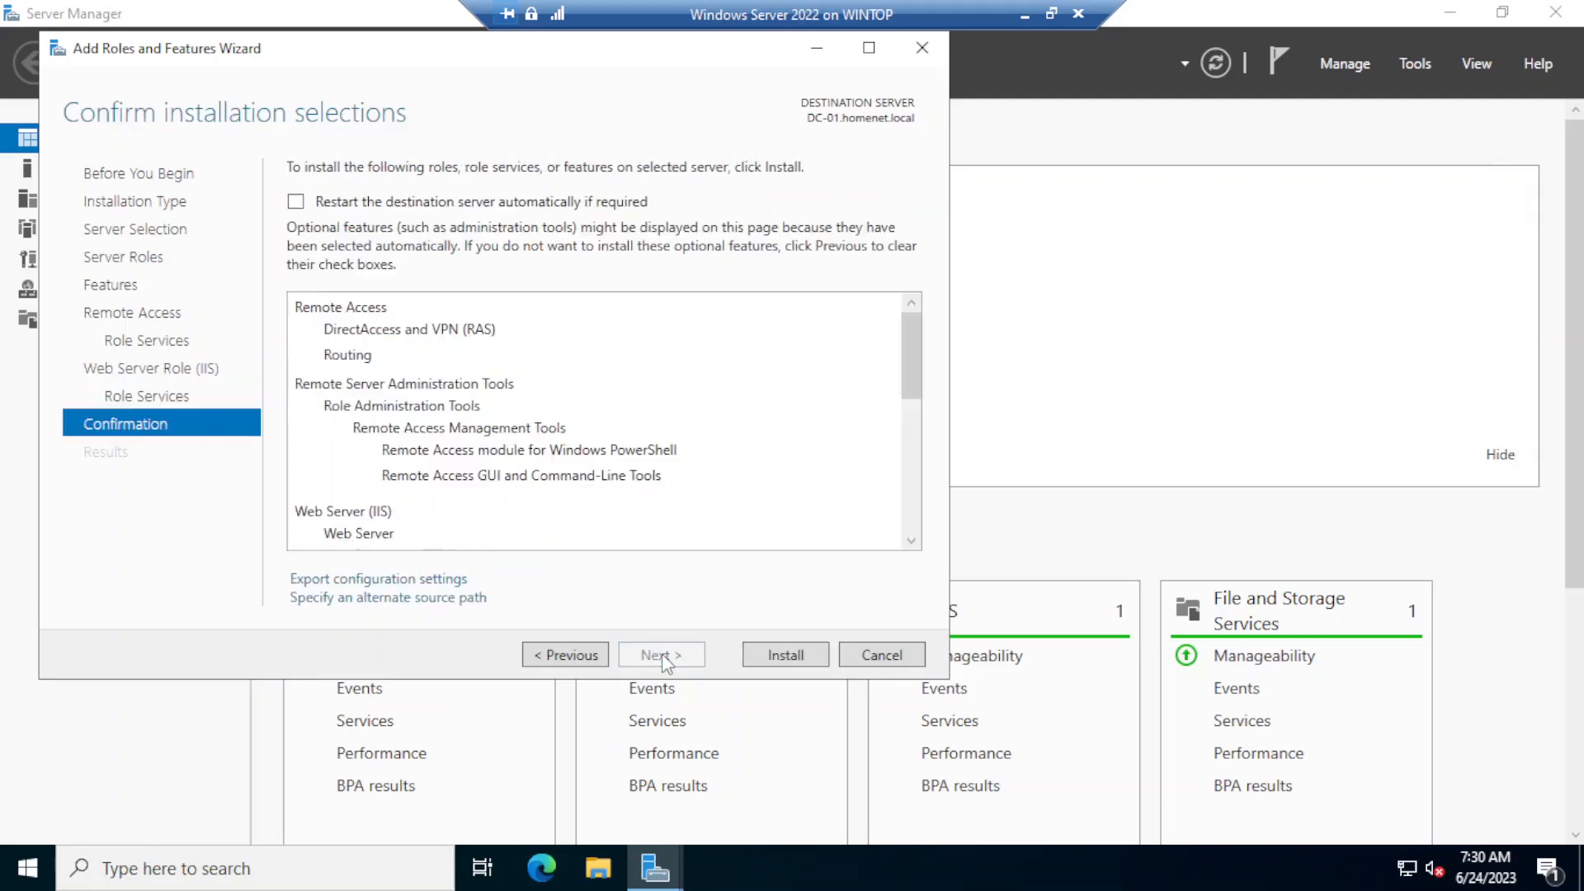
{"action": "left_click", "coordinate": [785, 655]}
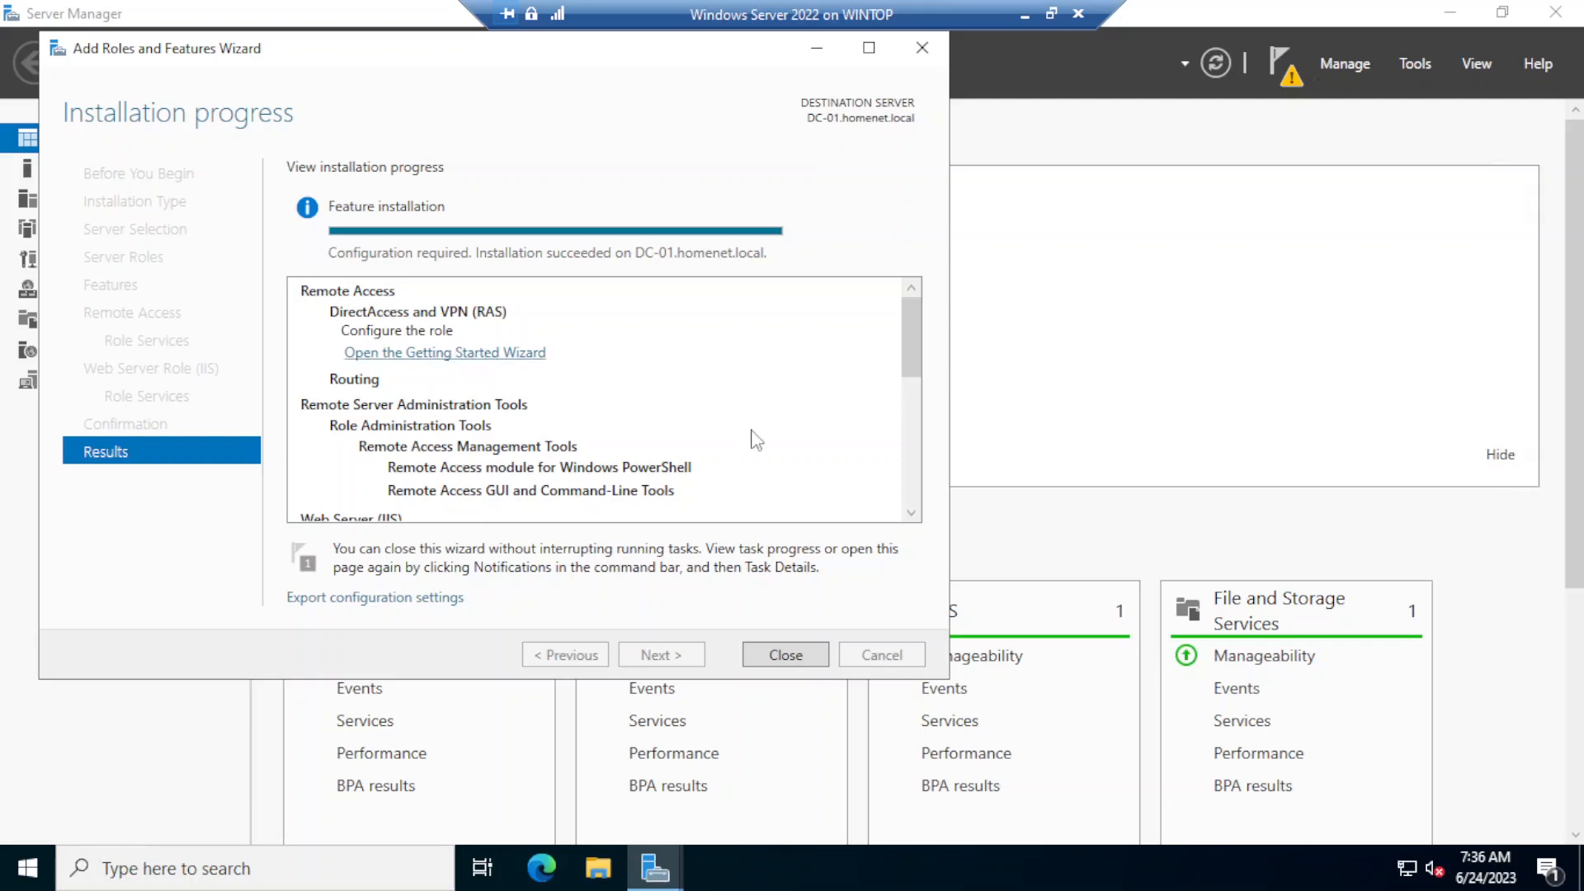
{"action": "left_click", "coordinate": [775, 654]}
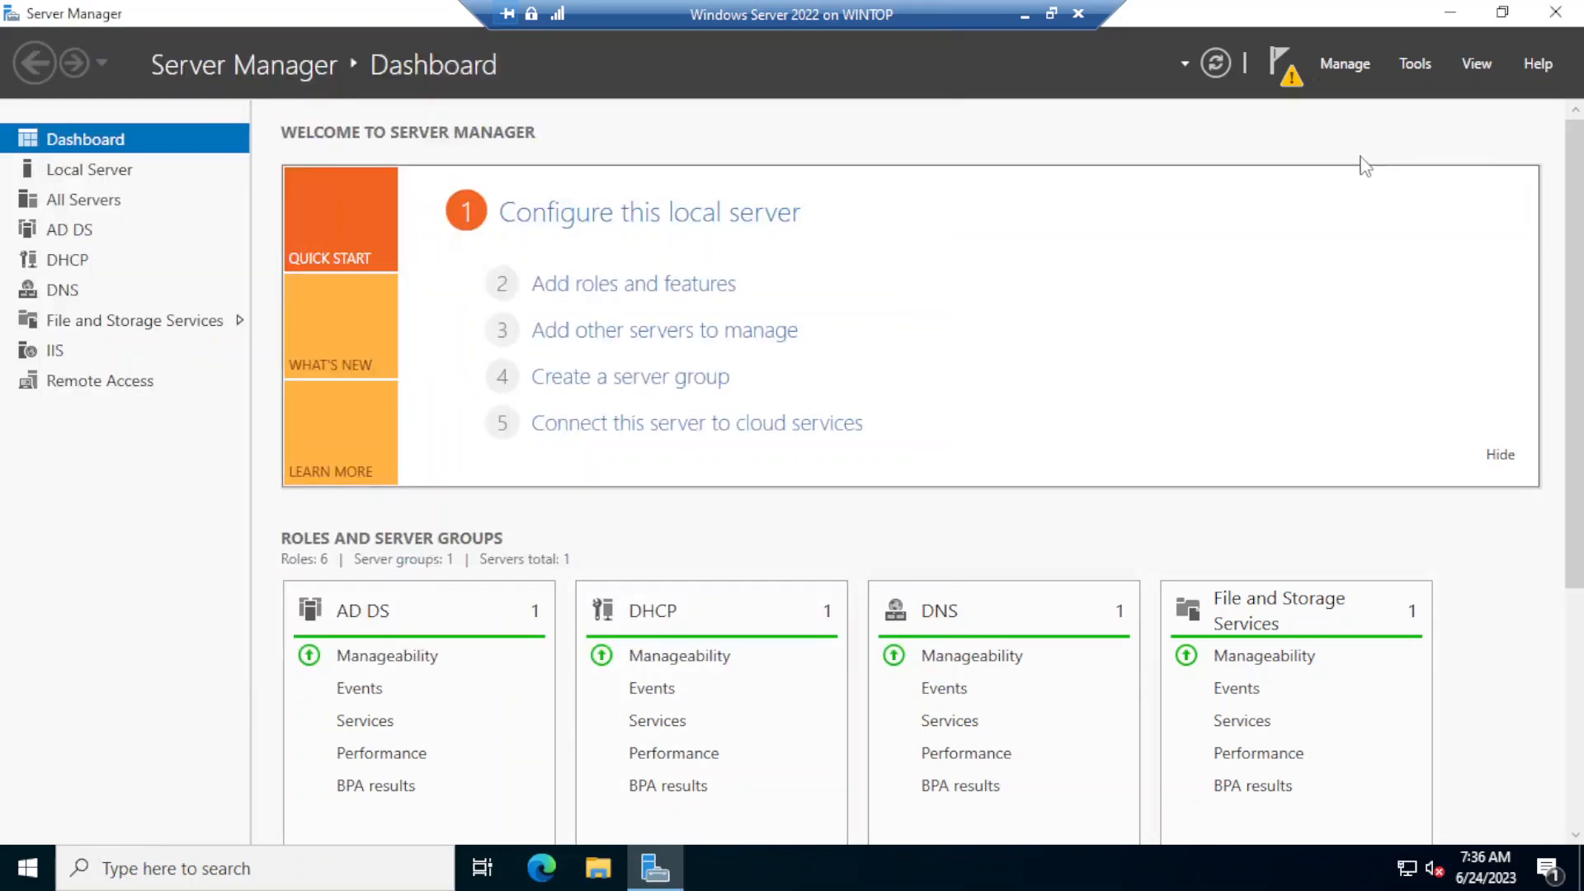
- Open the Routing and Remote Access console and start configuring DC-01 for virtual private network (VPN) access and NAT
{"action": "left_click", "coordinate": [1410, 66]}
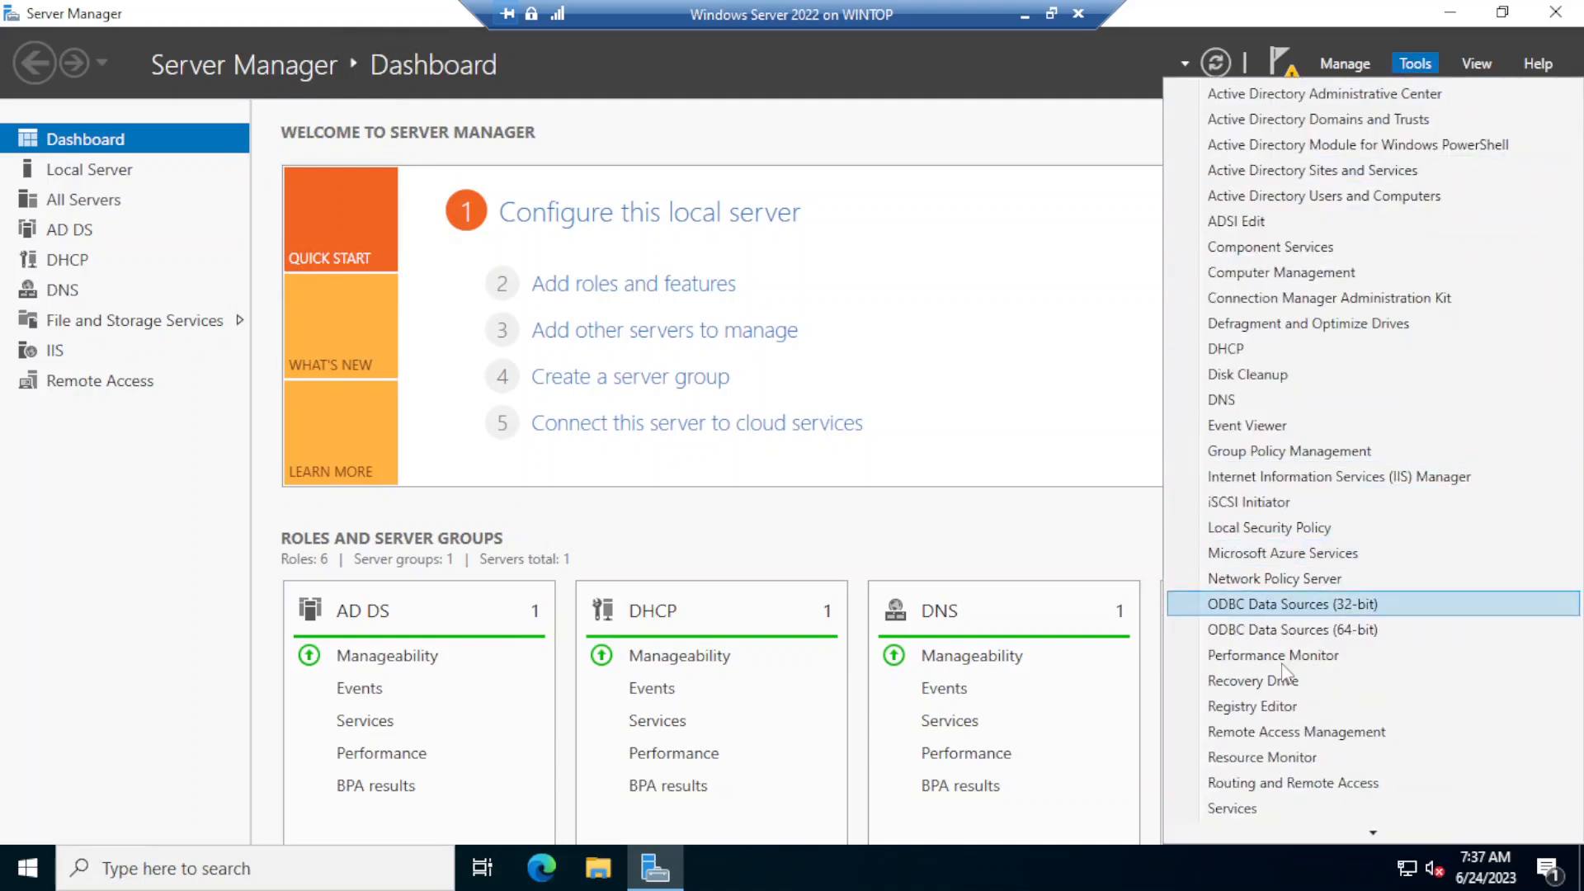
{"action": "left_click", "coordinate": [1297, 790]}
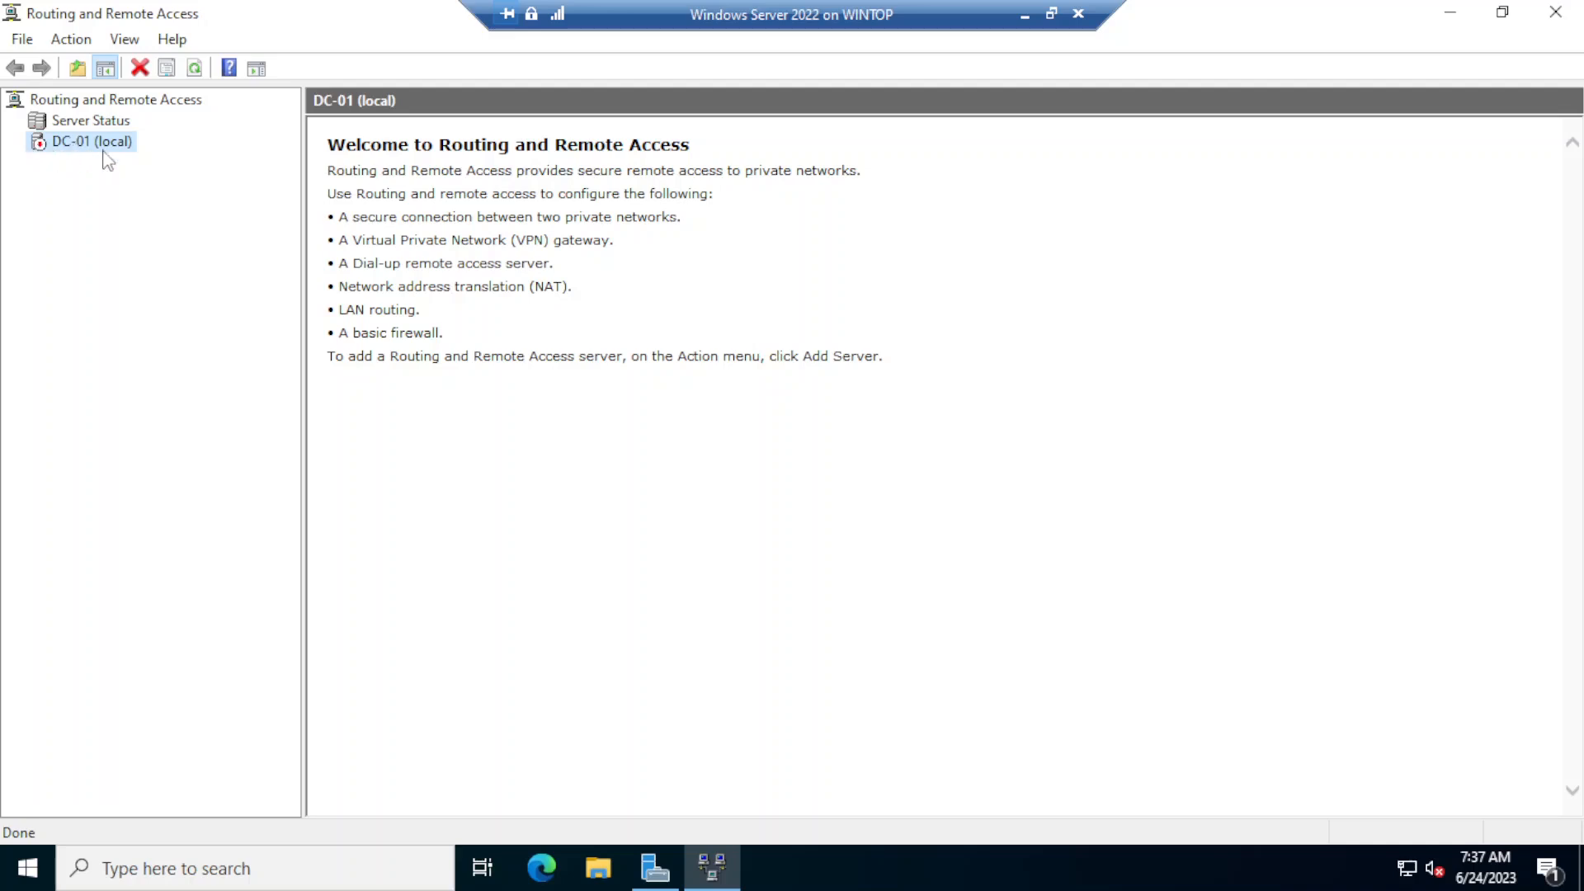
{"action": "right_click", "coordinate": [73, 152]}
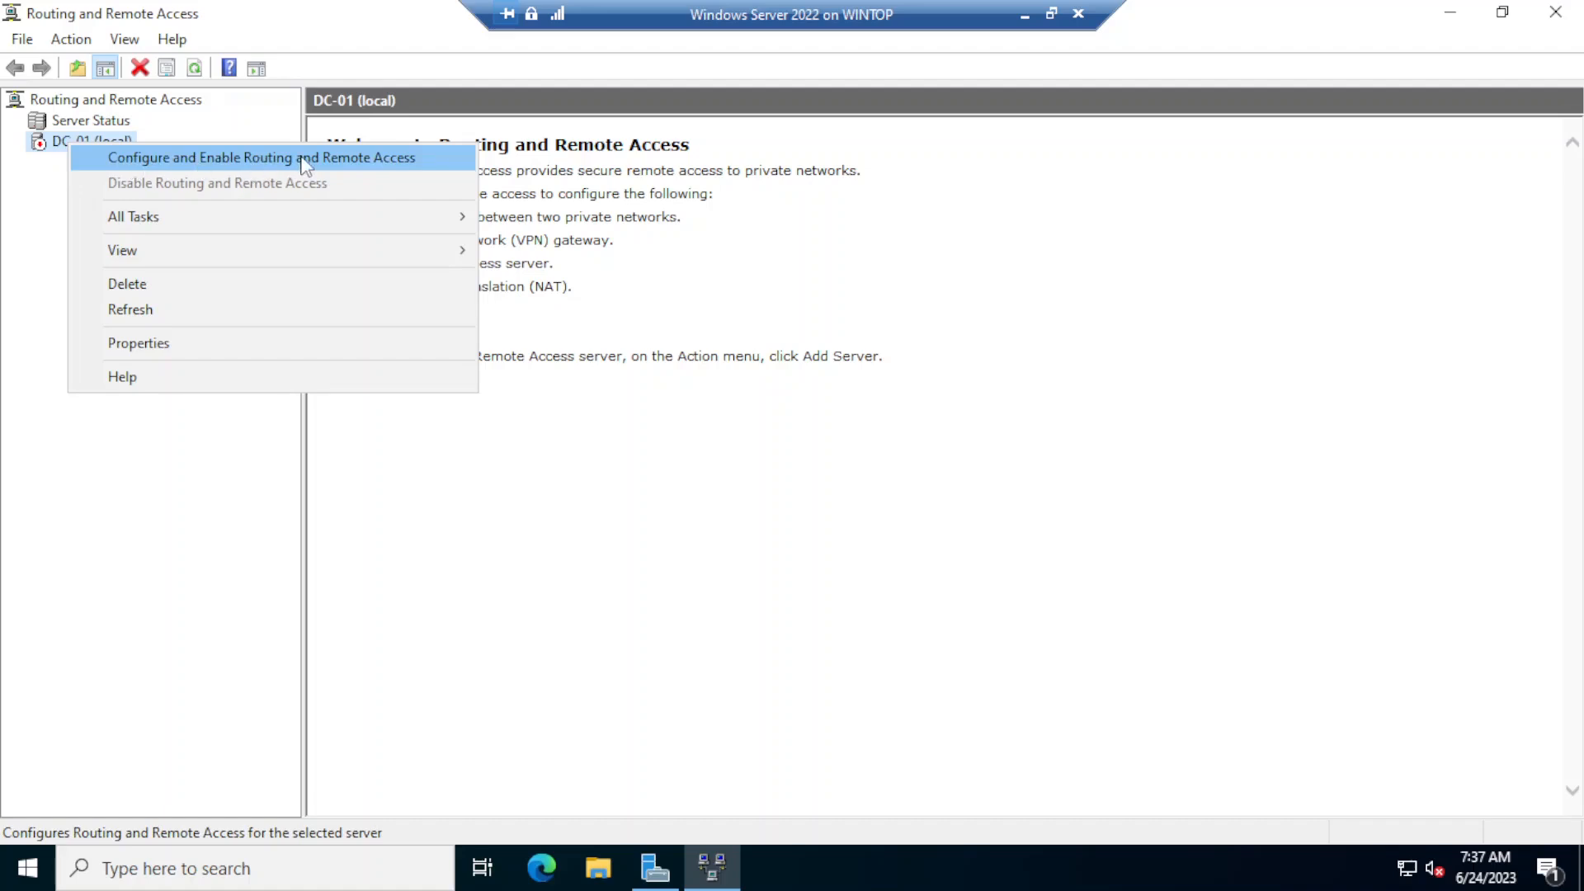
{"action": "left_click", "coordinate": [185, 160]}
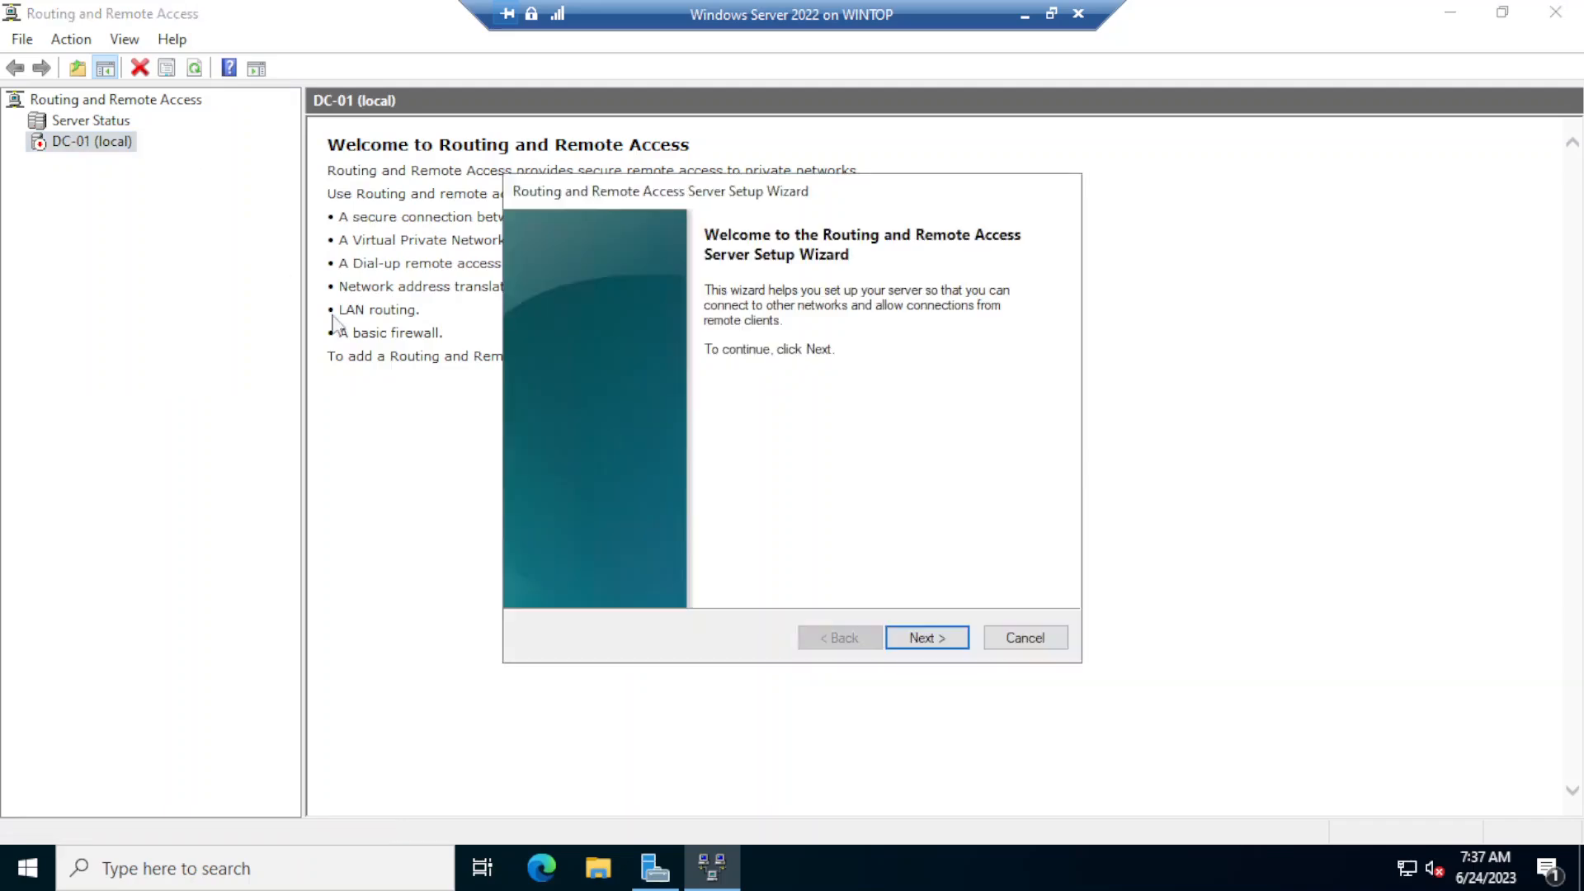
{"action": "left_click", "coordinate": [931, 640]}
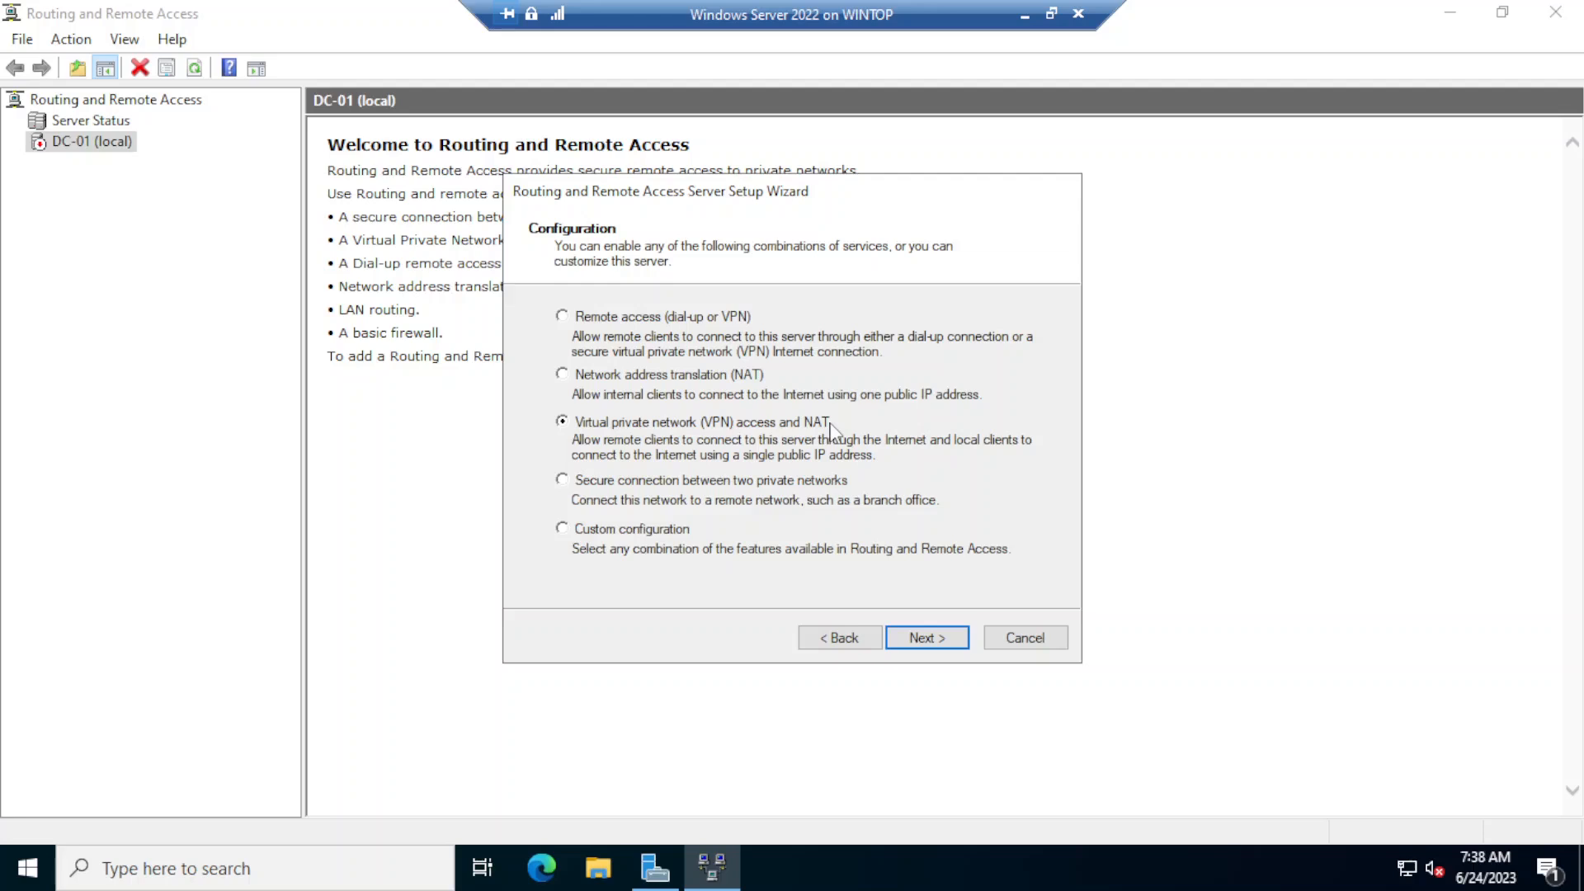
{"action": "left_click", "coordinate": [930, 642]}
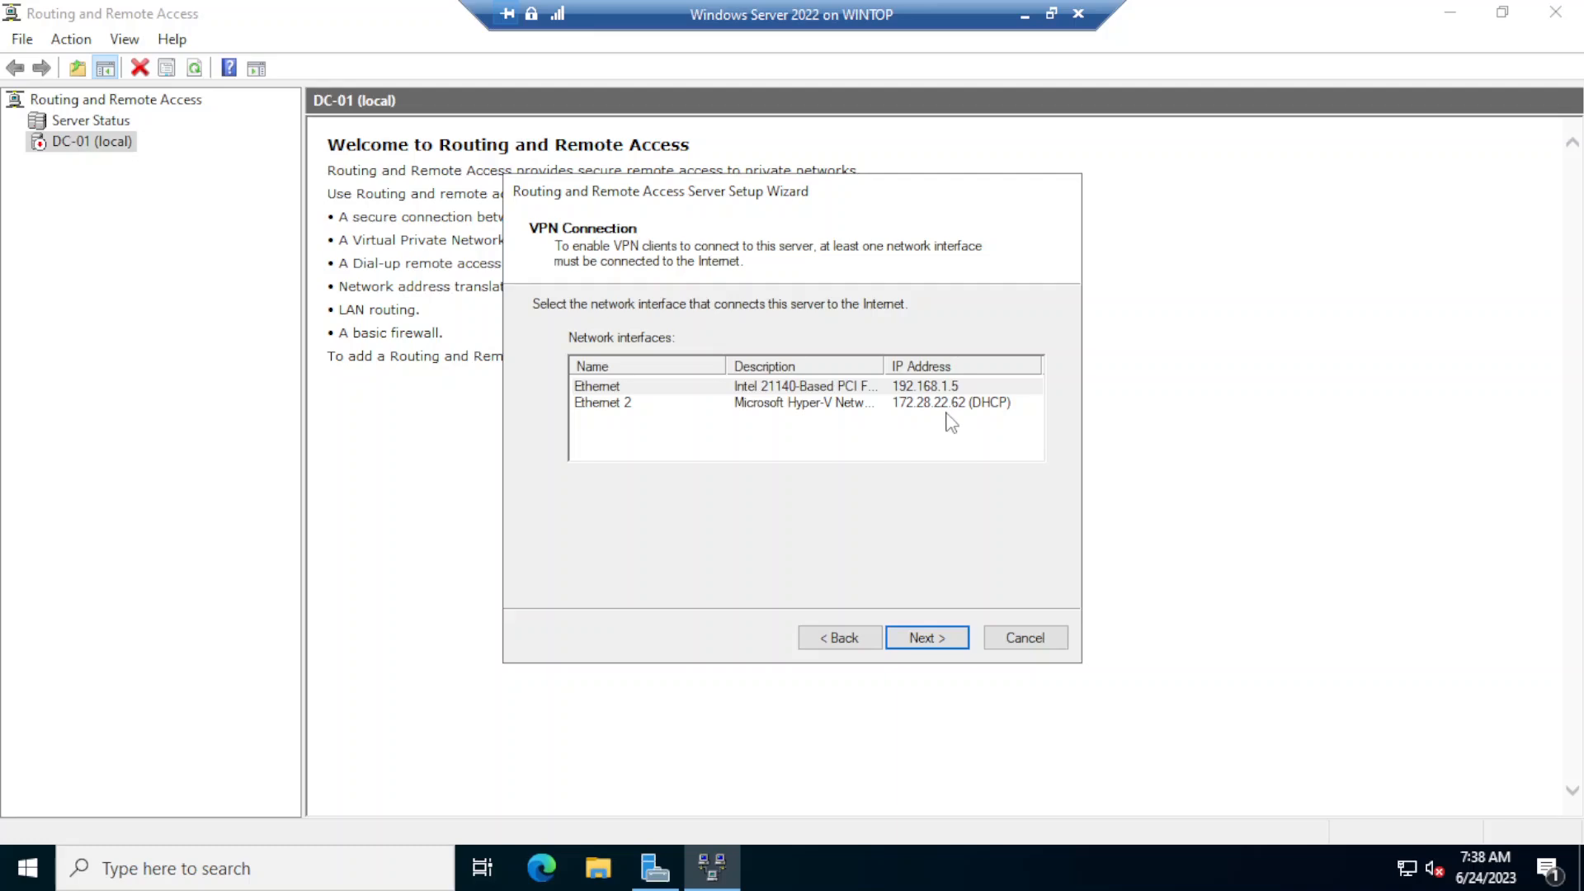
- Use Ethernet 2 as the Internet-facing network interface and assign IP addresses to remote clients automatically
{"action": "left_click", "coordinate": [815, 404]}
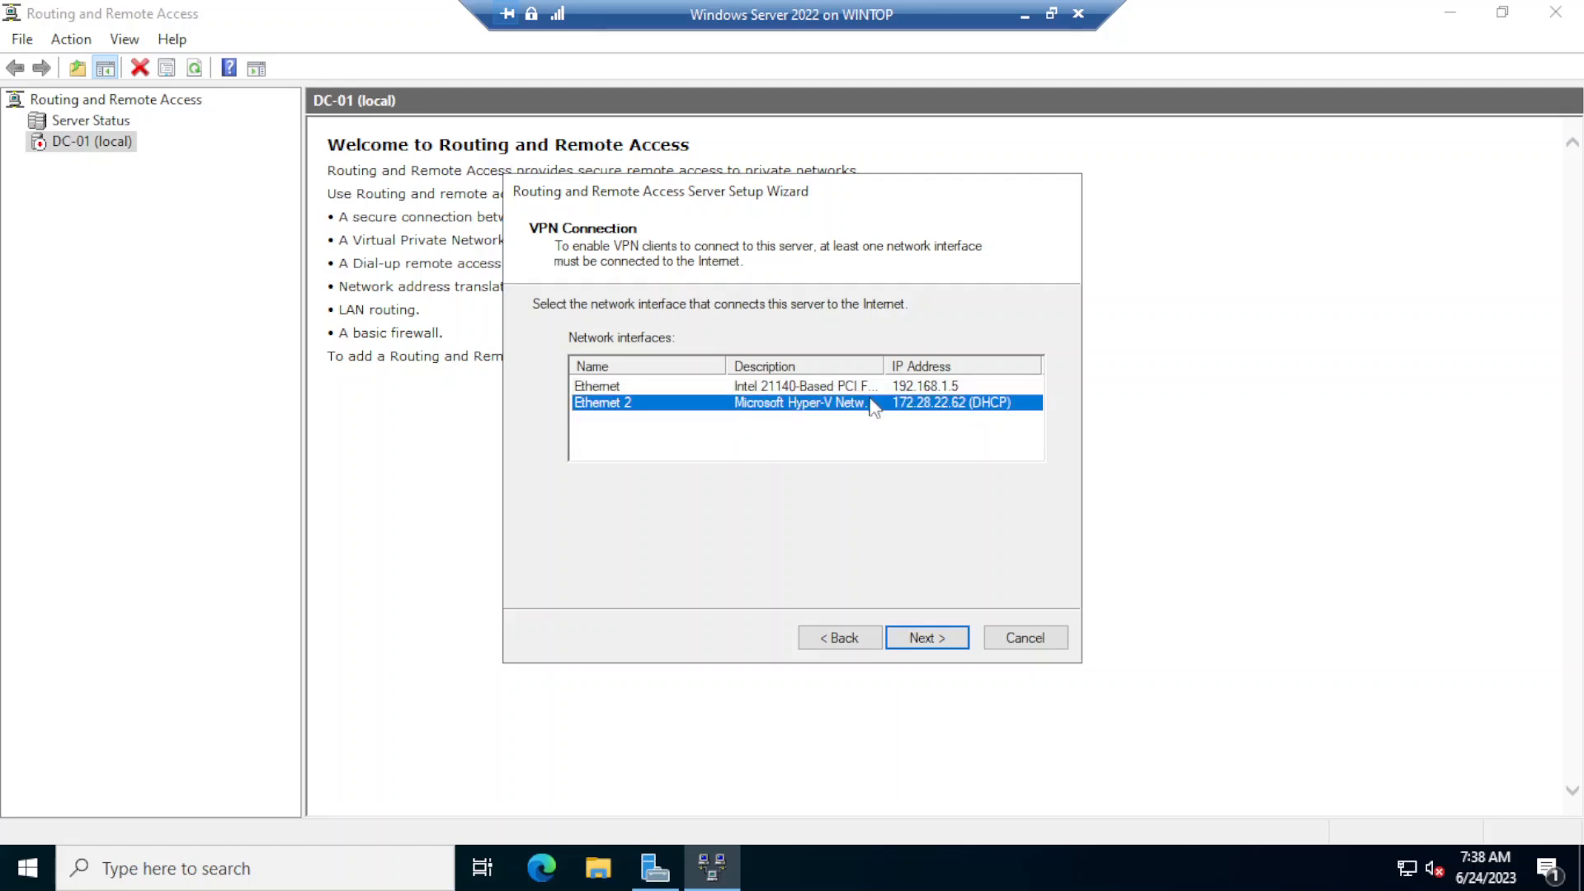
{"action": "left_click", "coordinate": [930, 639]}
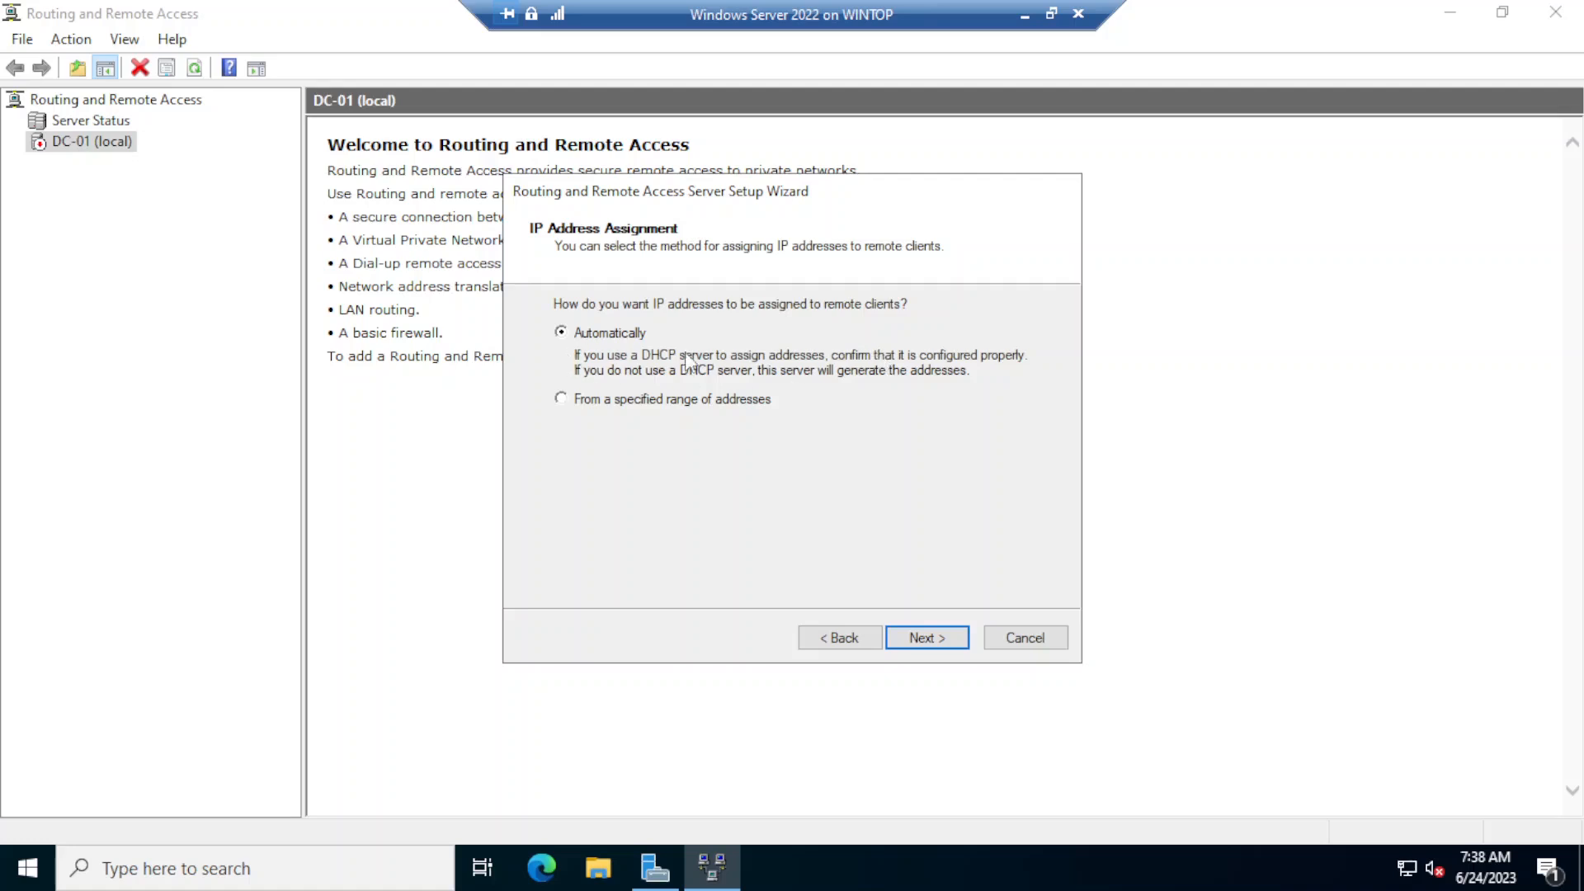
{"action": "left_click", "coordinate": [926, 638]}
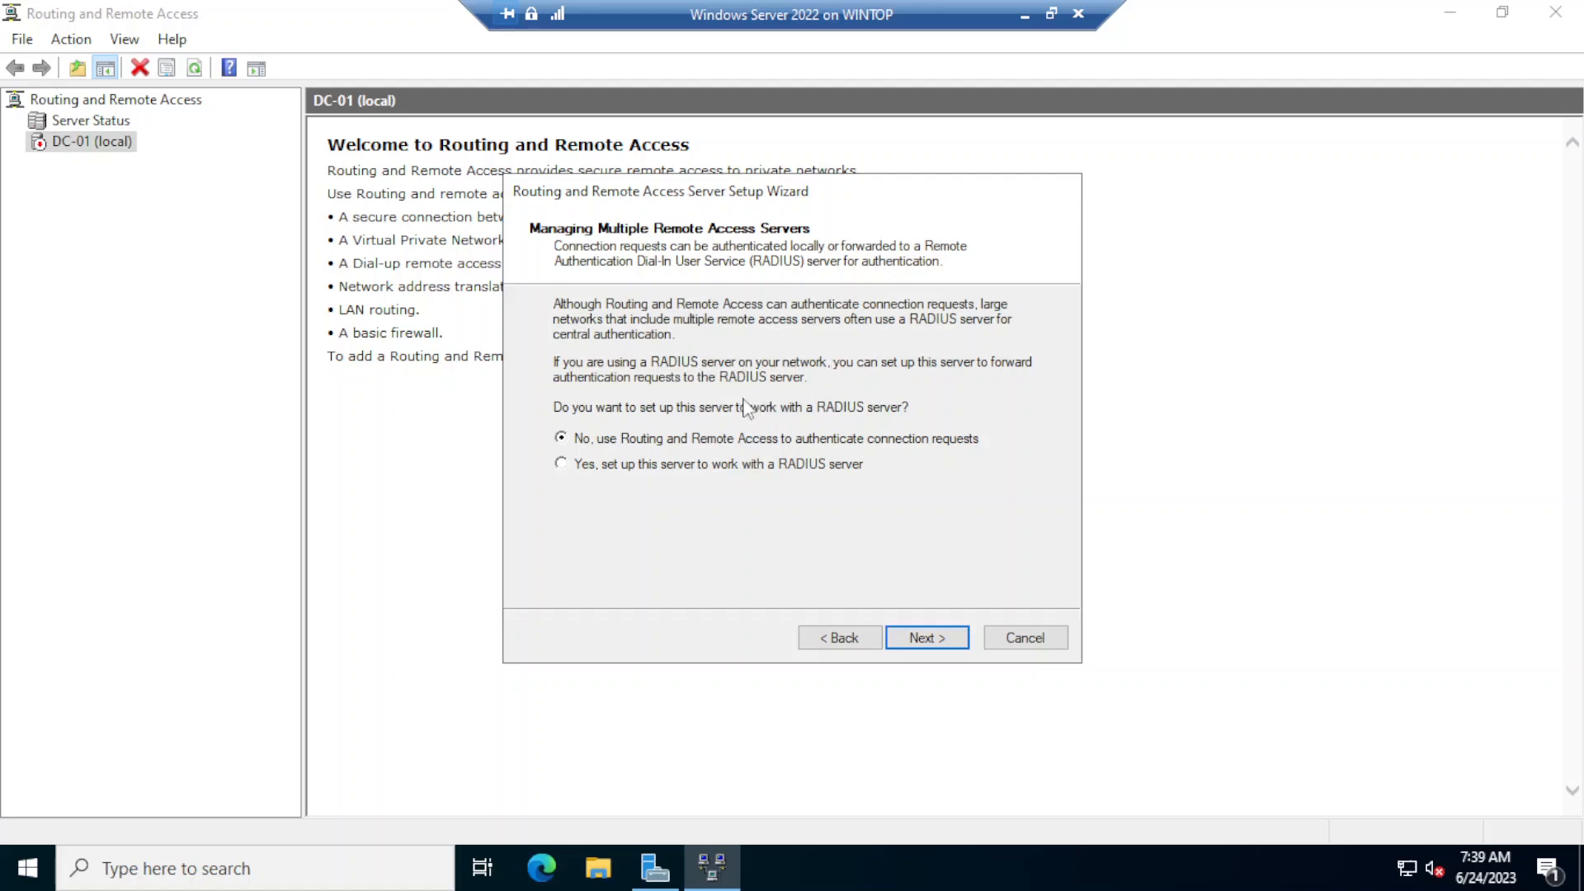
- Keep Routing and Remote Access authentication without a RADIUS server and finish the server setup, accepting the DHCP relay notice
{"action": "left_click", "coordinate": [927, 637]}
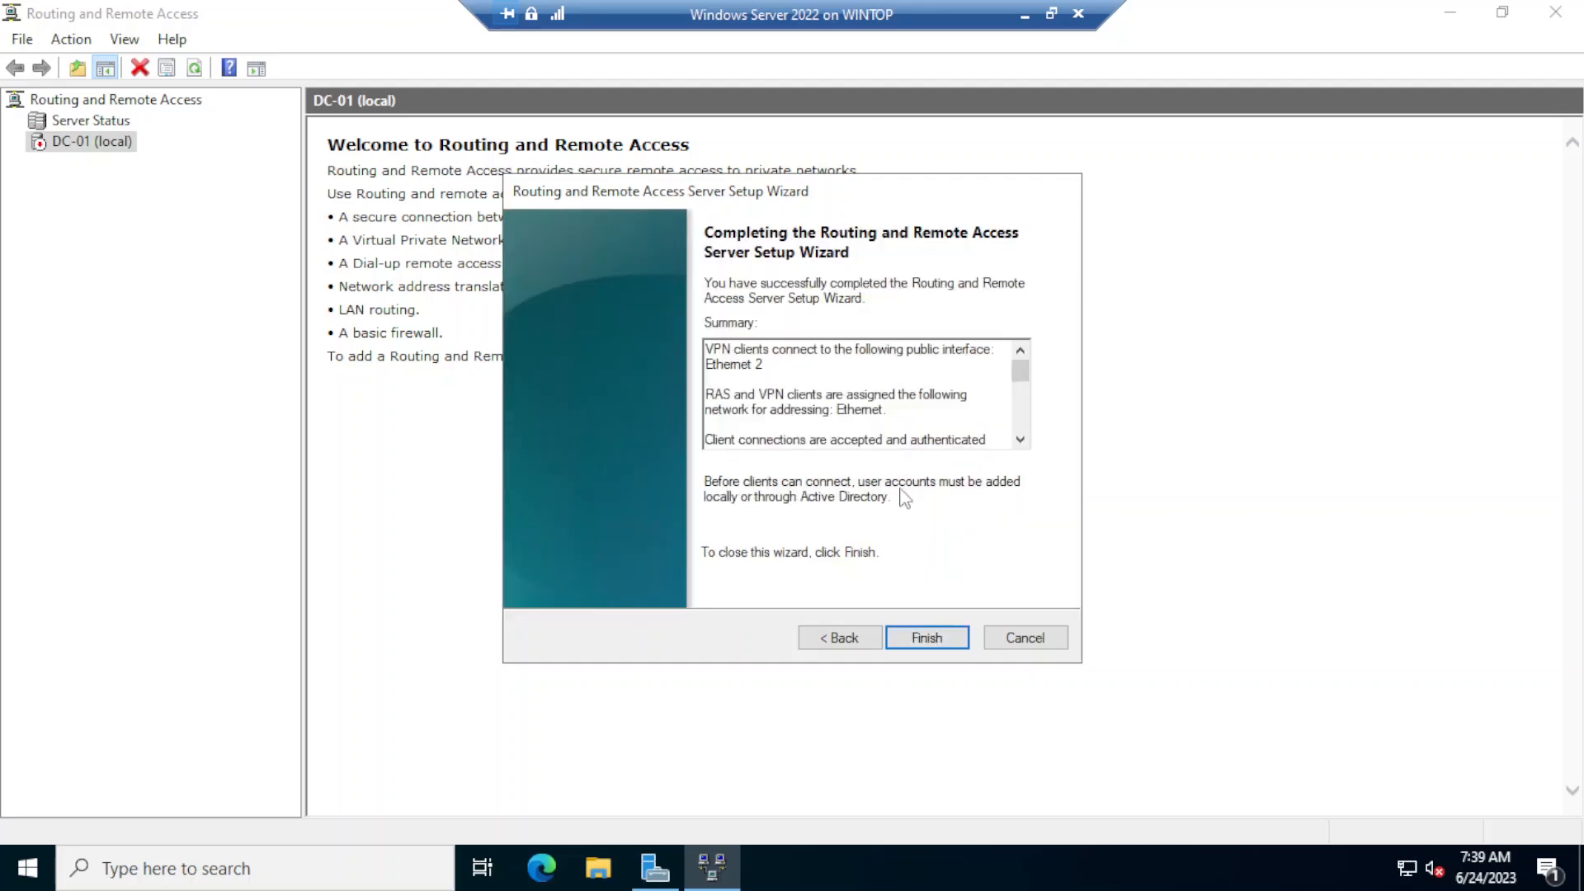
{"action": "left_click", "coordinate": [927, 637]}
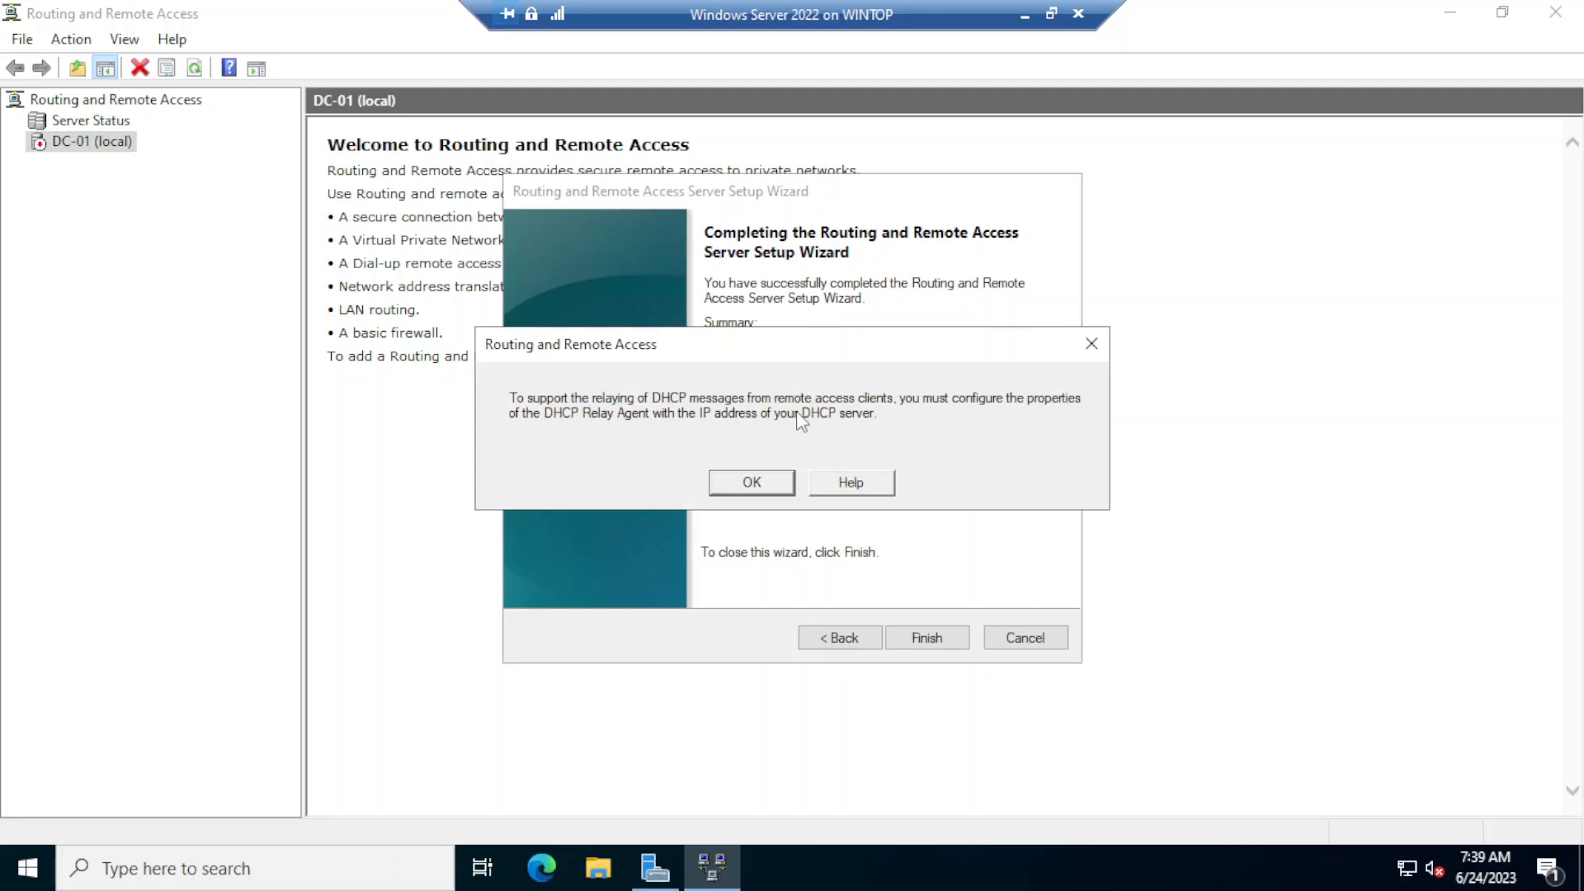
{"action": "left_click", "coordinate": [745, 490]}
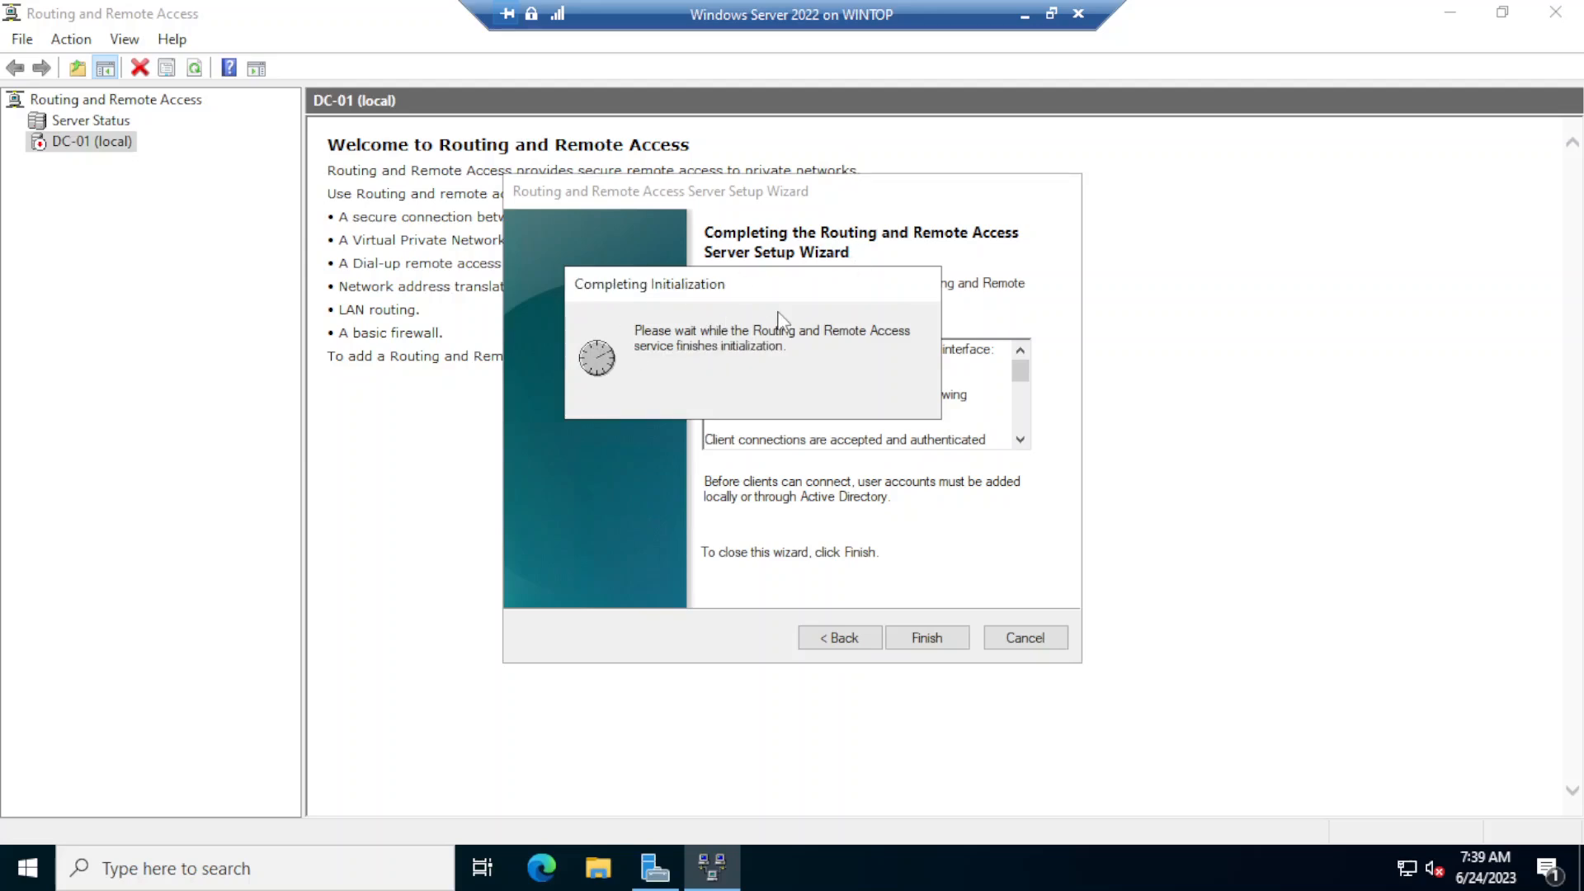
{"action": "left_click", "coordinate": [948, 640]}
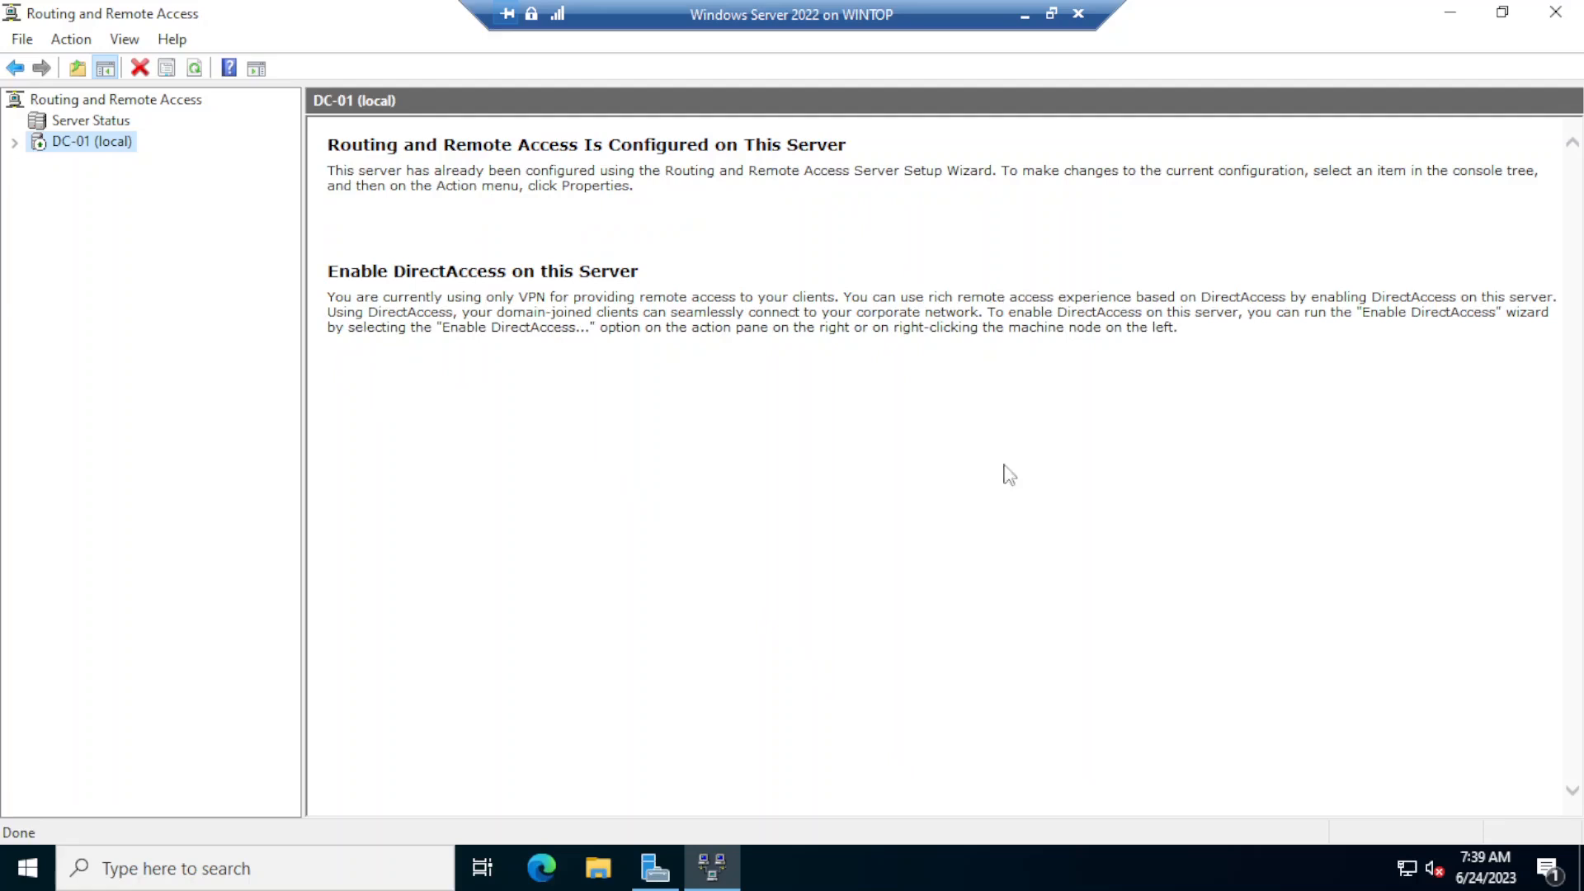
- Examine DC-01's network interfaces and ports in the Routing and Remote Access console
{"action": "left_click", "coordinate": [14, 143]}
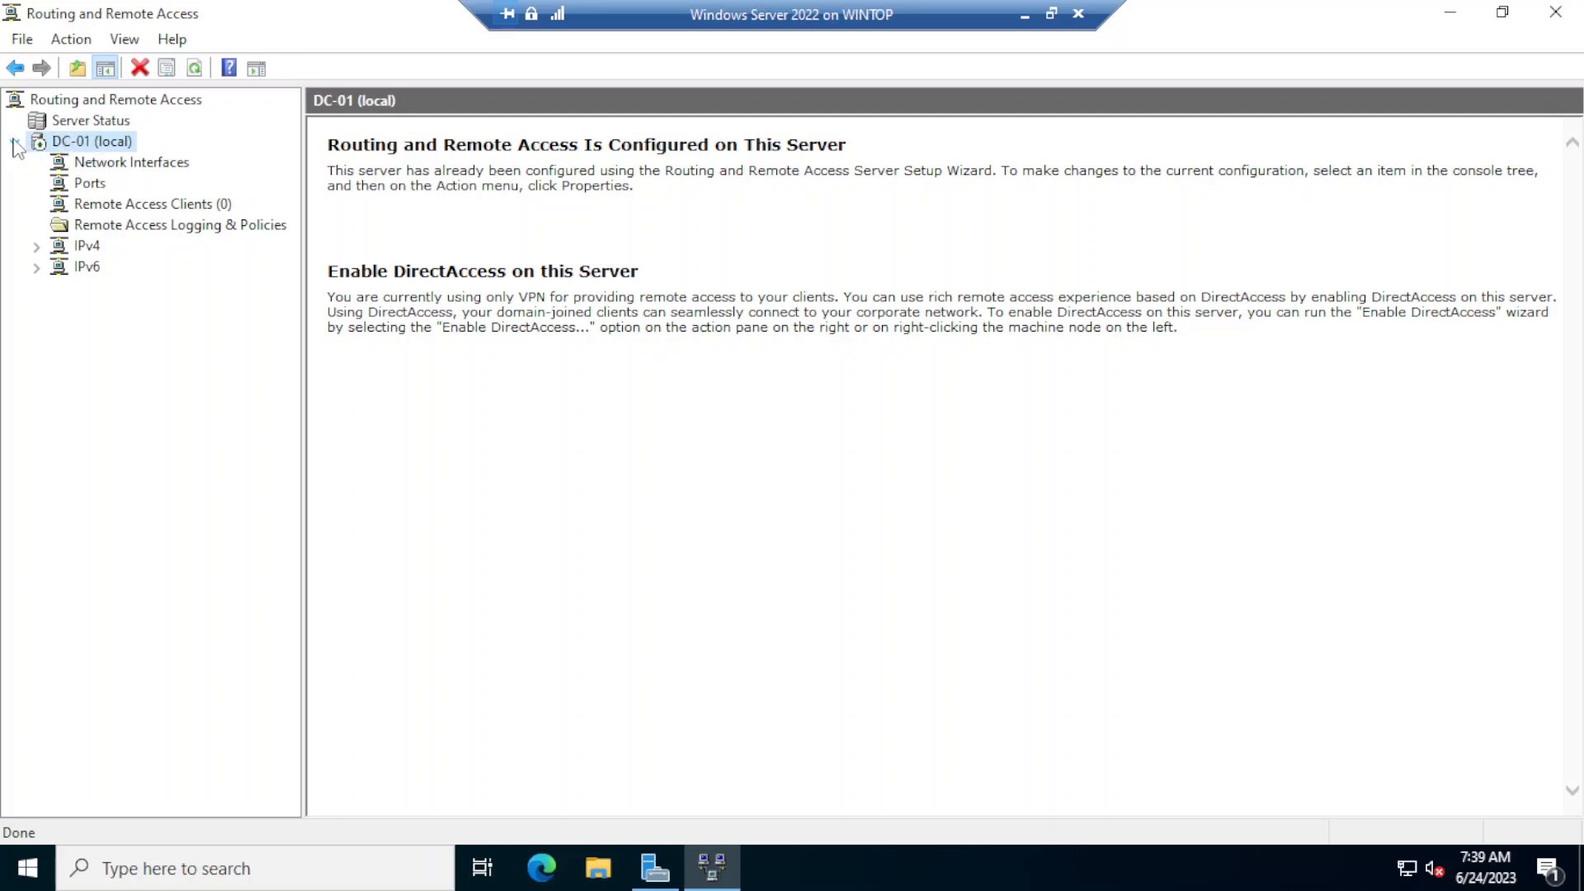
{"action": "left_click", "coordinate": [108, 164]}
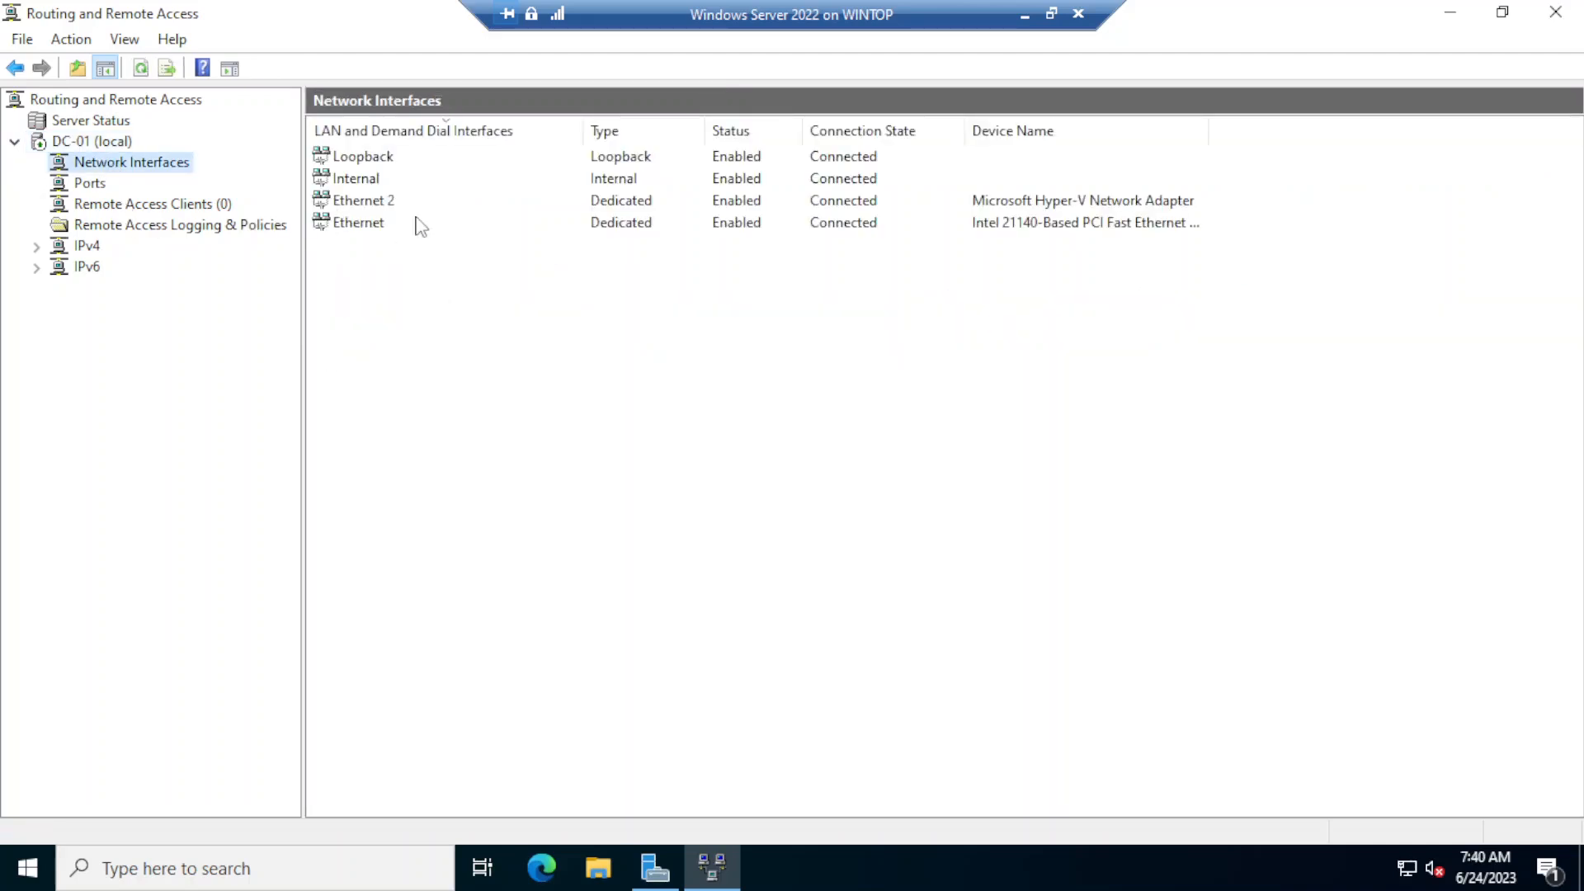
{"action": "left_click", "coordinate": [360, 227]}
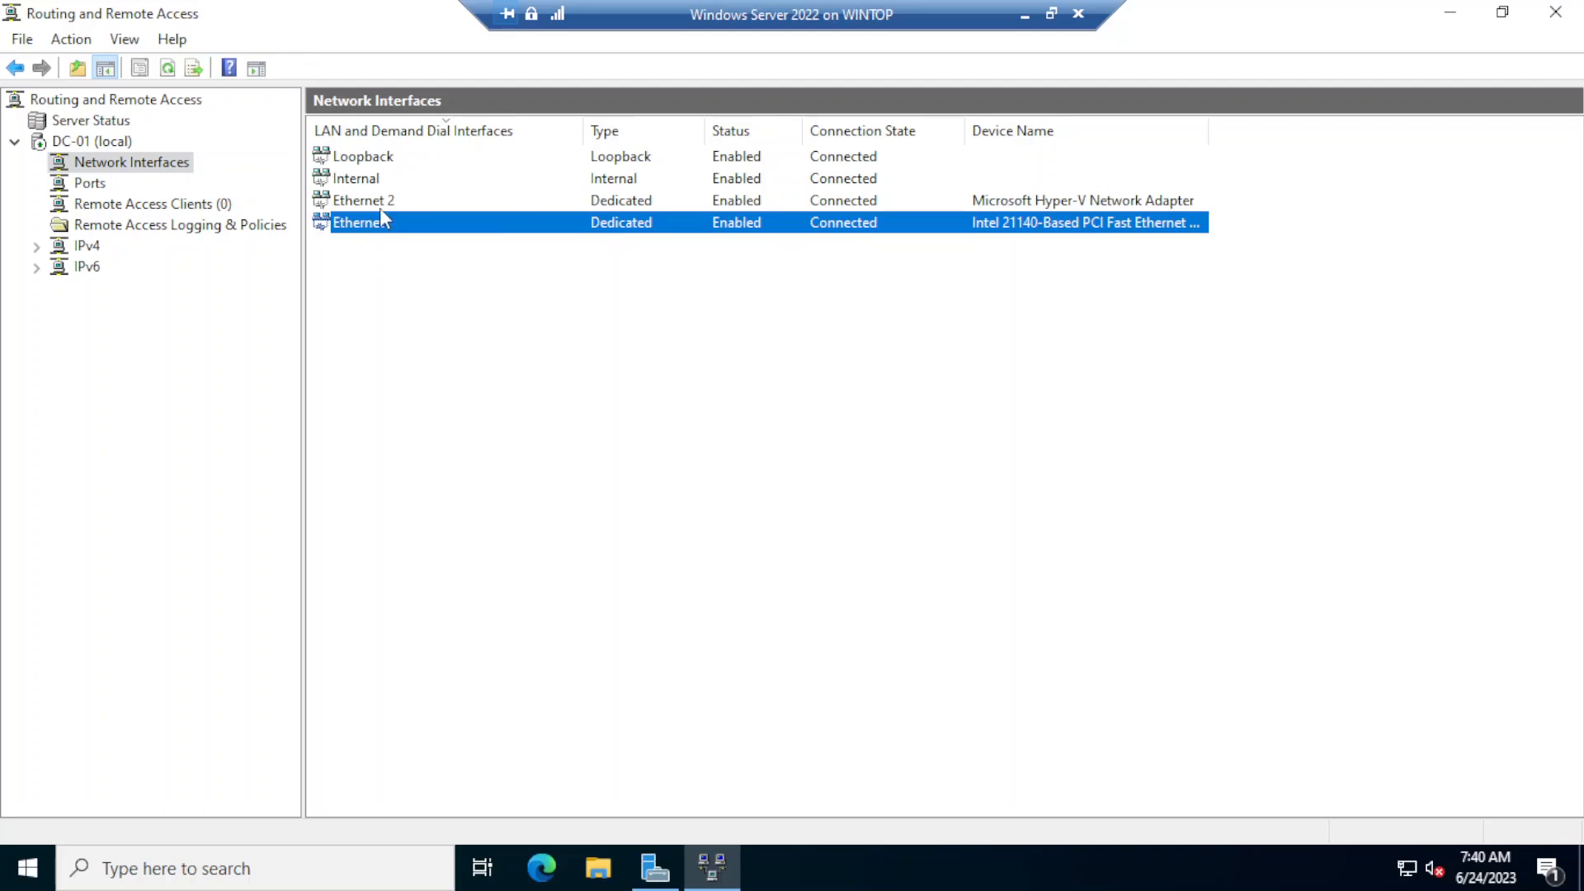
{"action": "left_click", "coordinate": [375, 201]}
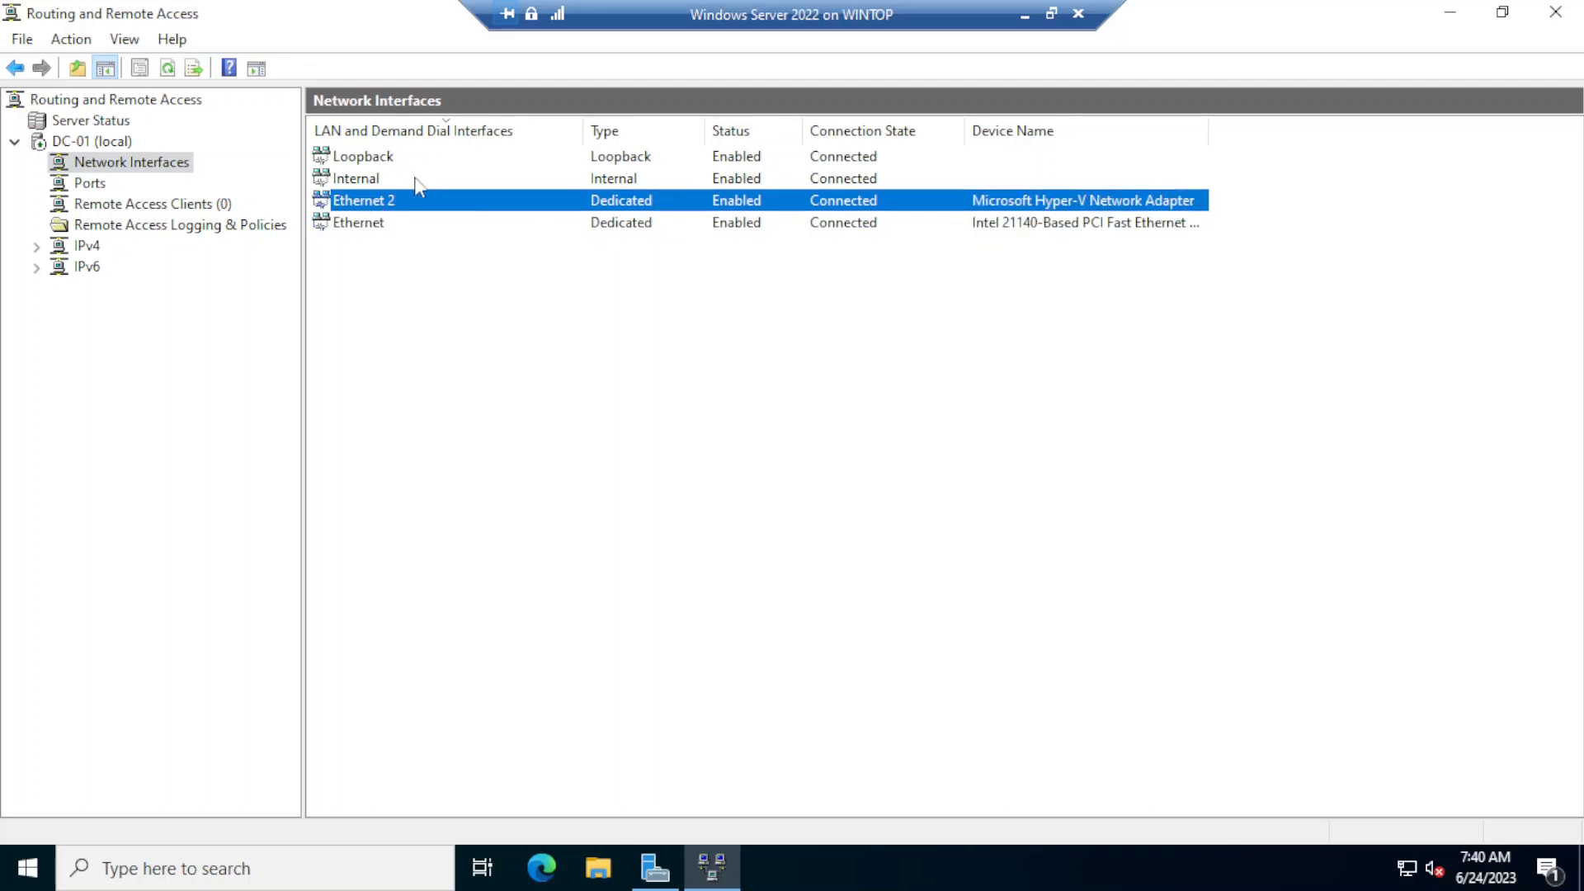
{"action": "left_click", "coordinate": [370, 161]}
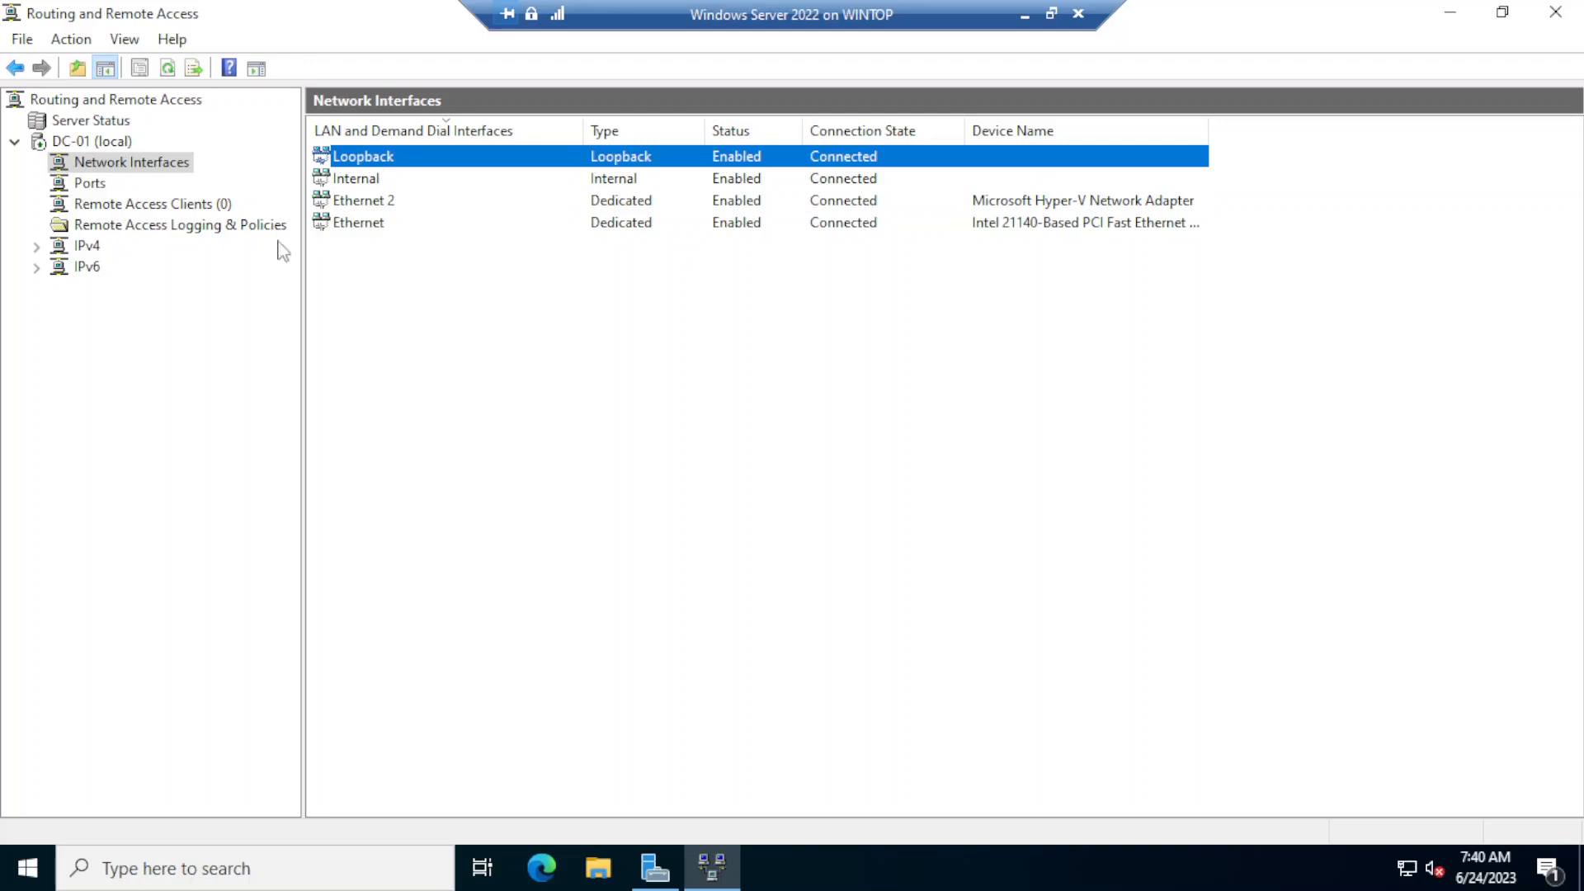
{"action": "left_click", "coordinate": [71, 184]}
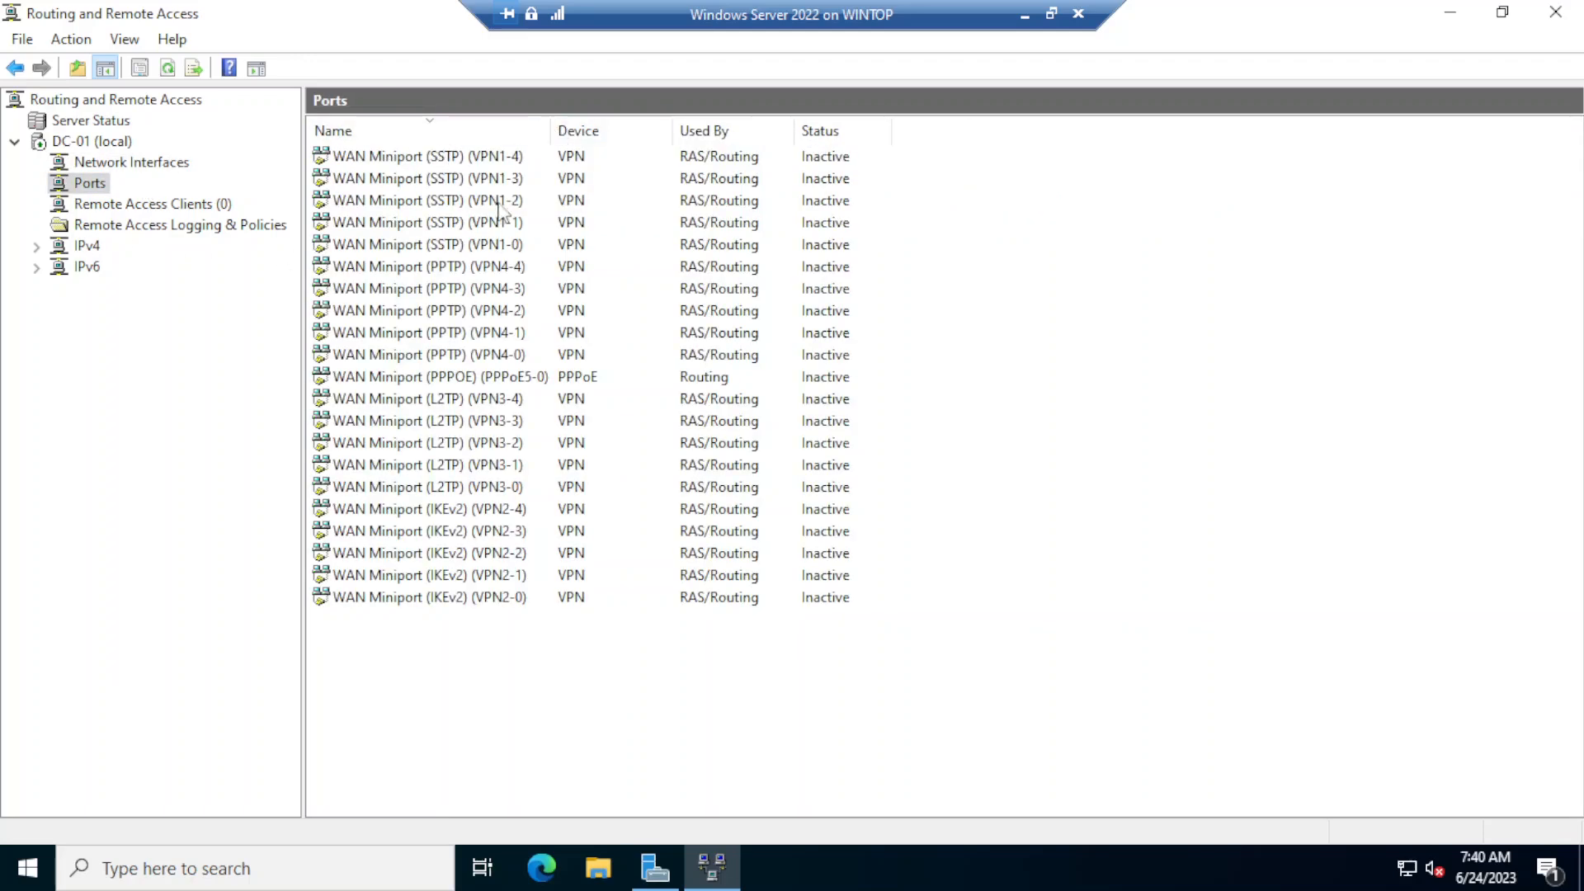
- Examine DC-01's ports, remote access clients, logging and policies, then its IPv4 general interface addresses and static routes
{"action": "left_click_drag", "start_coordinate": [549, 131], "coordinate": [604, 130]}
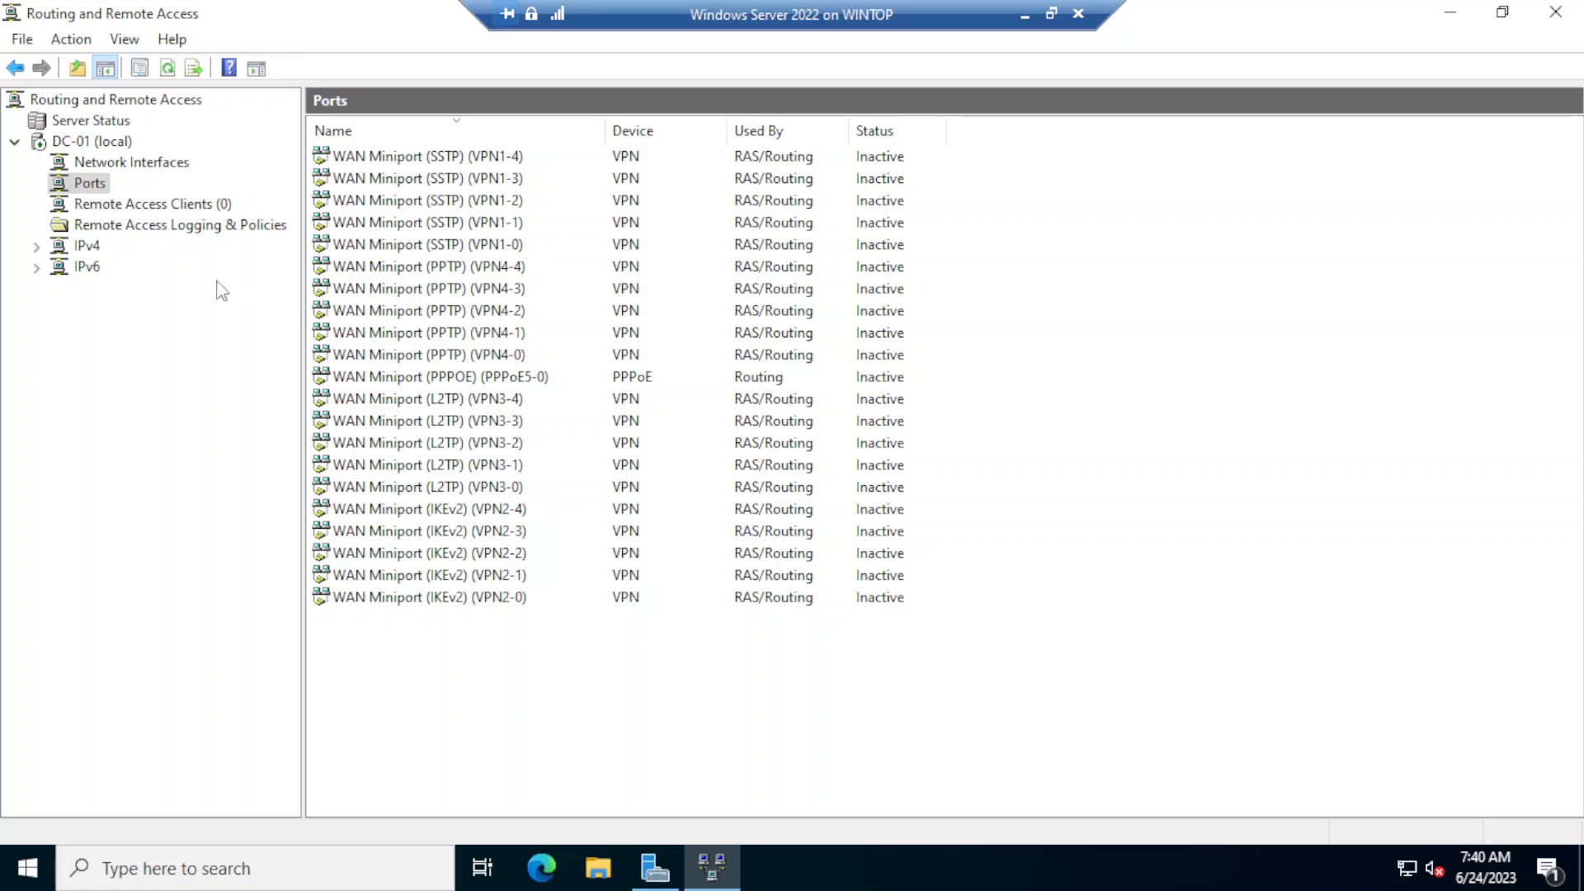
{"action": "left_click", "coordinate": [105, 206]}
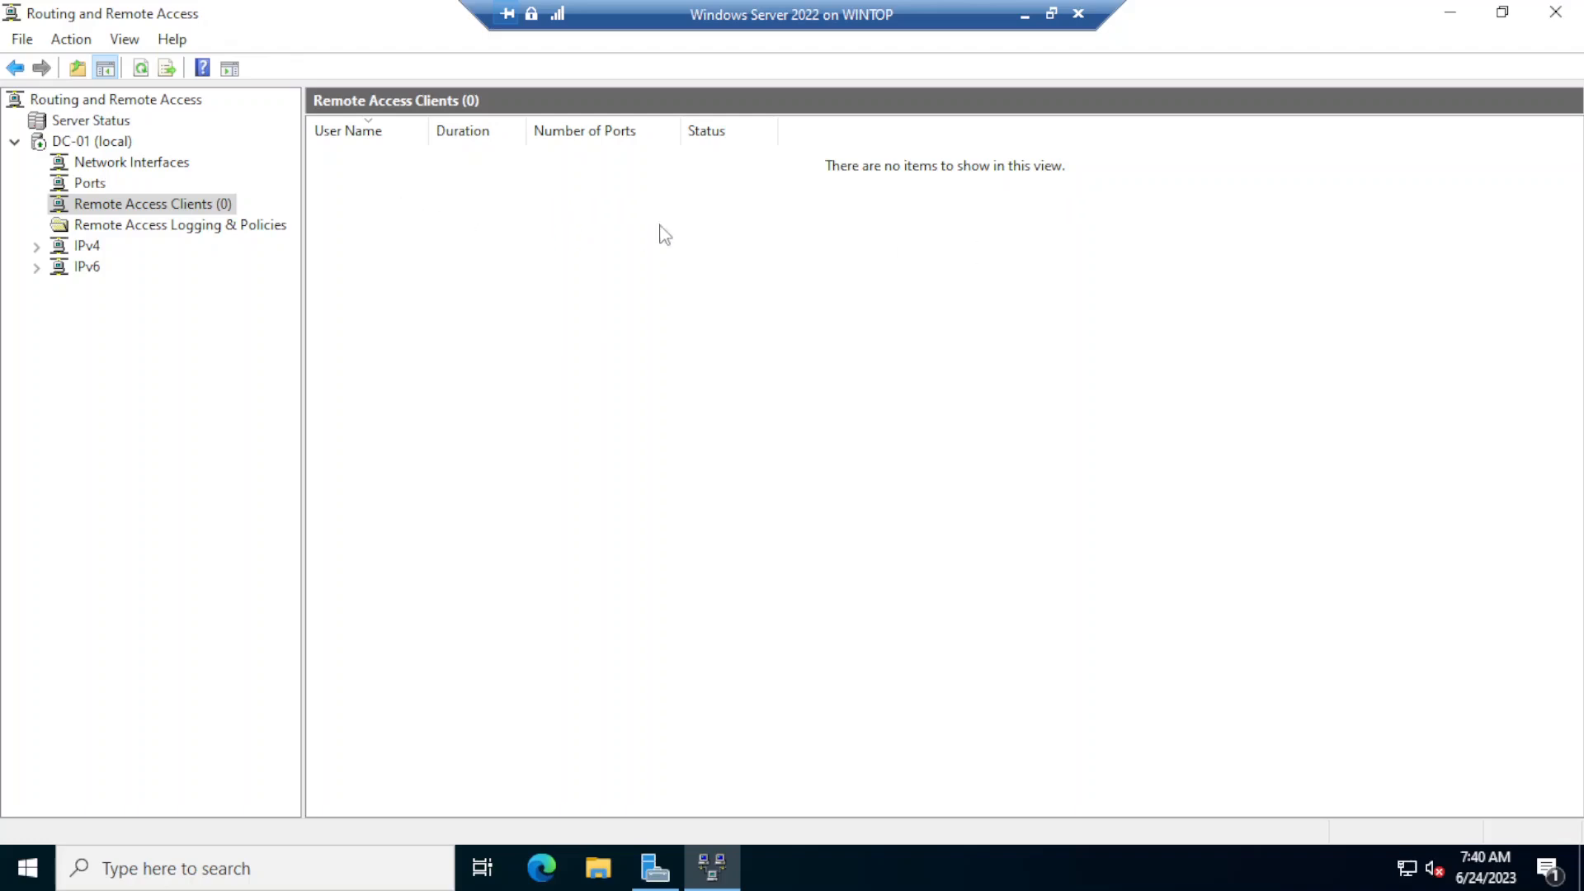
{"action": "left_click", "coordinate": [36, 245]}
{"action": "left_click", "coordinate": [137, 226]}
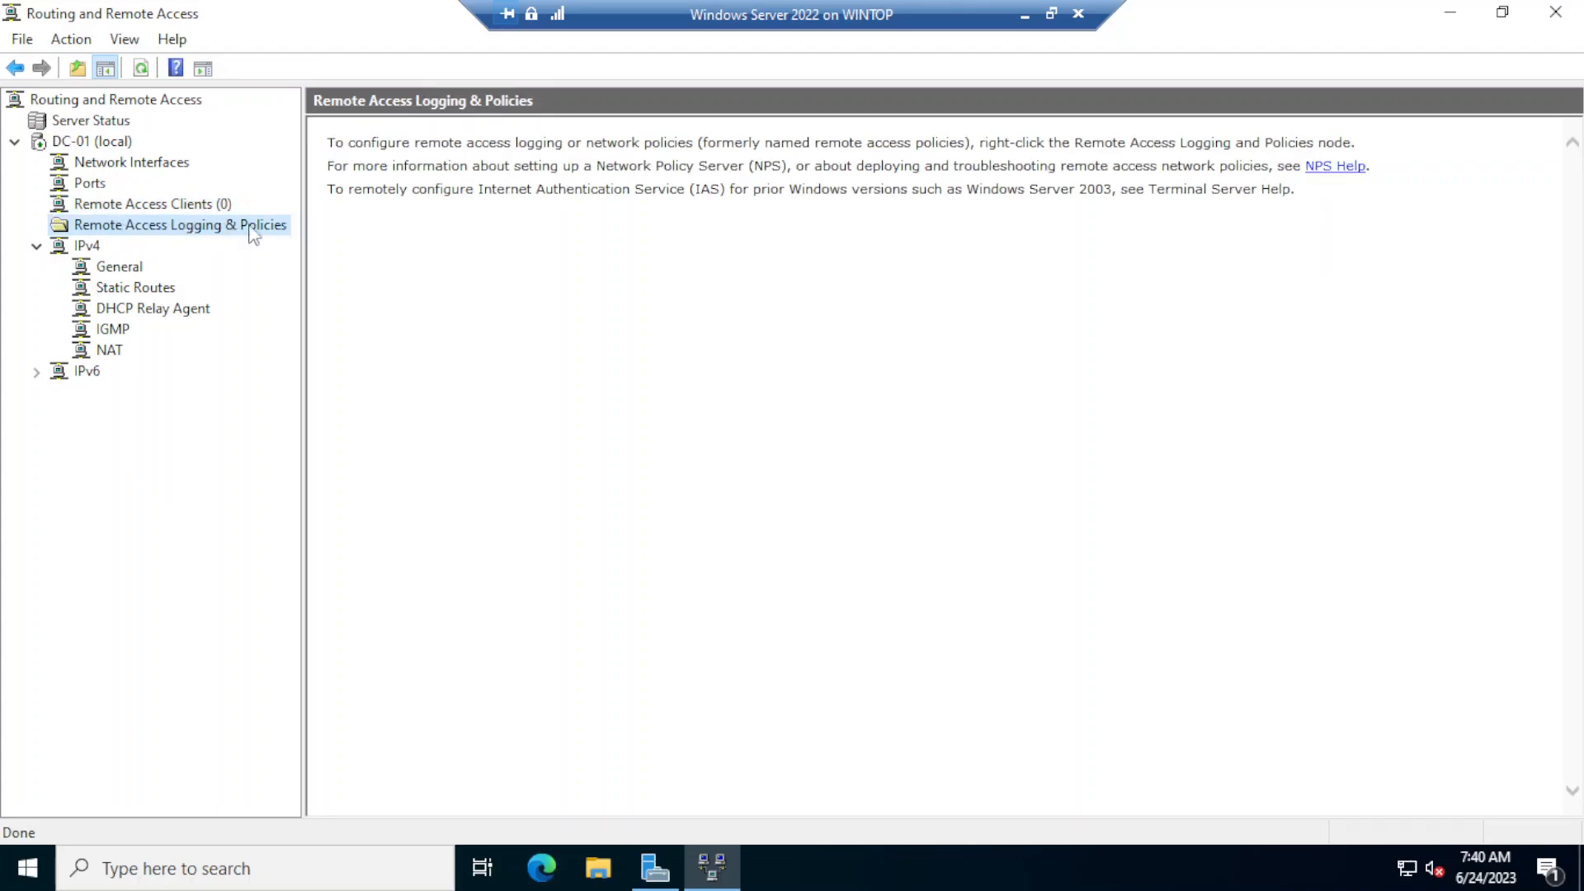
{"action": "left_click", "coordinate": [120, 268]}
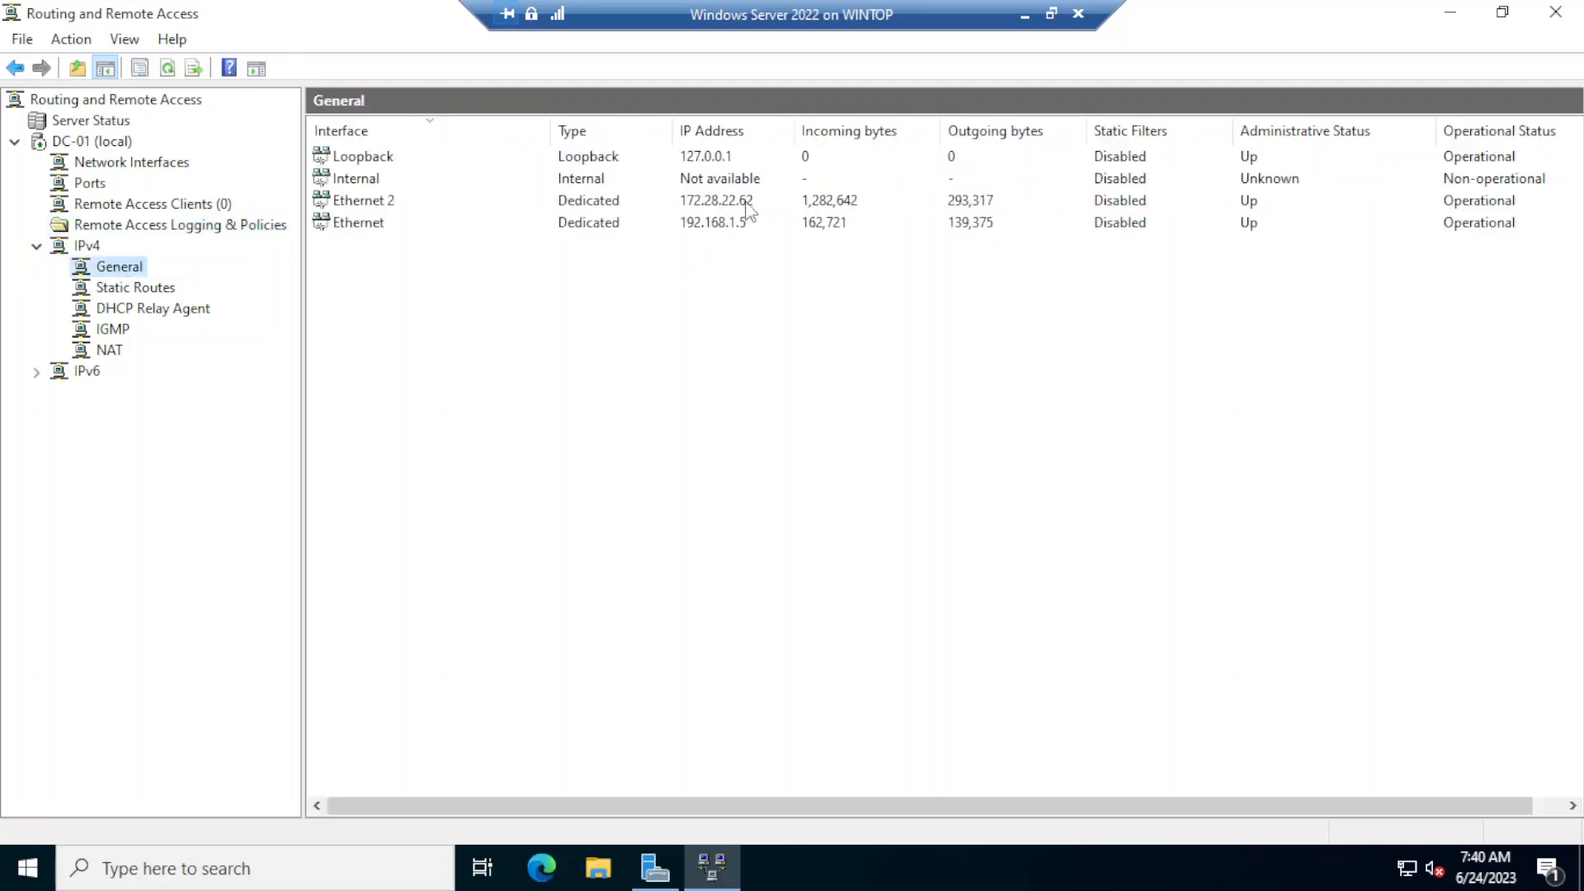
{"action": "left_click", "coordinate": [713, 204]}
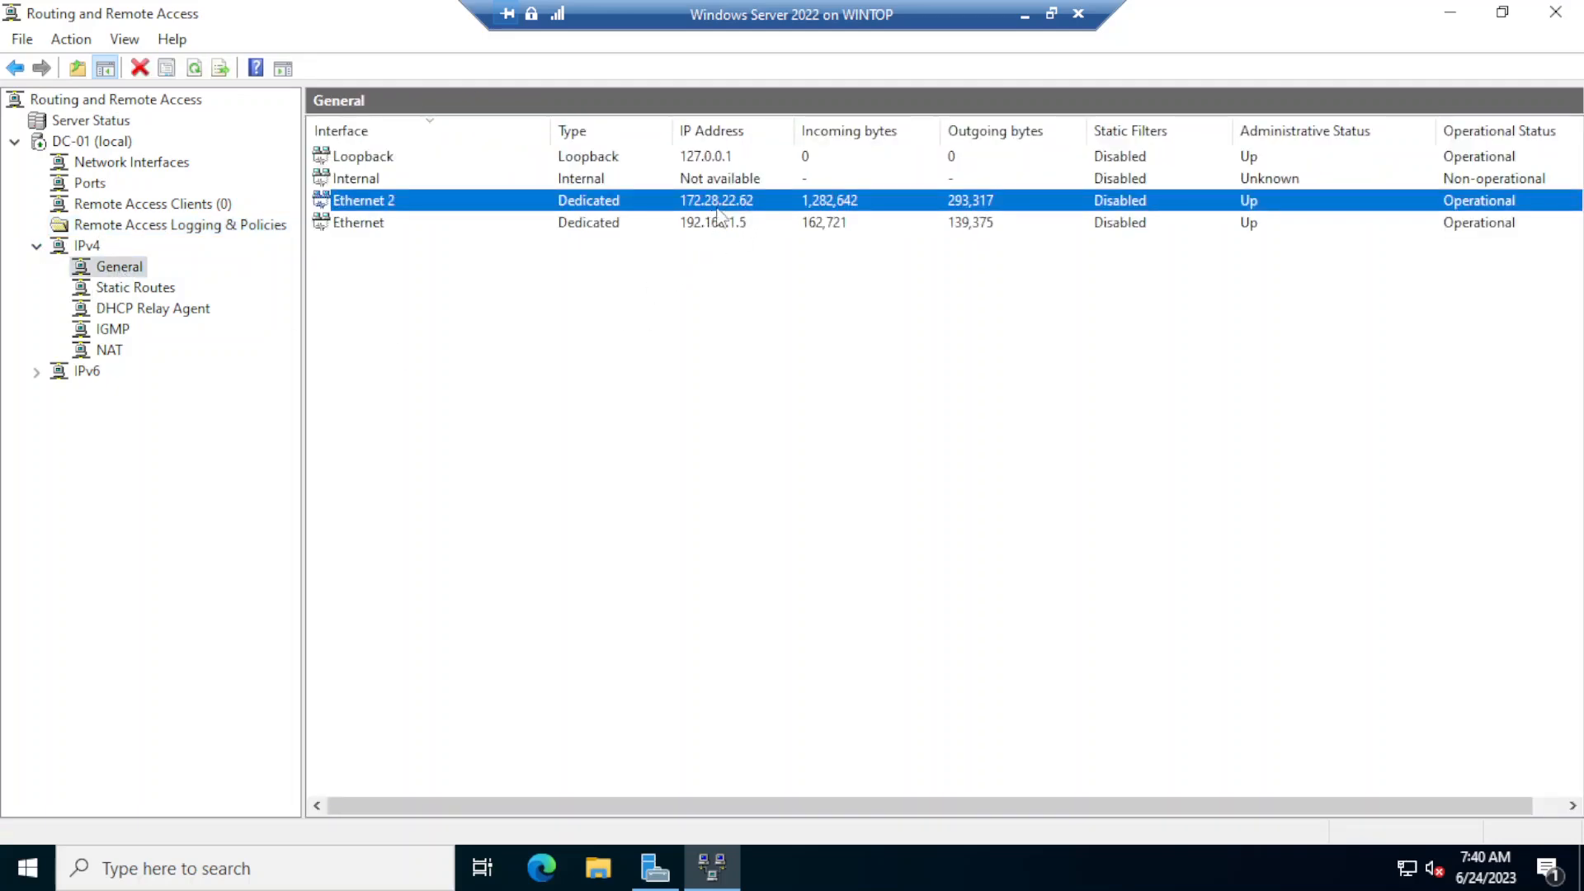
{"action": "left_click", "coordinate": [721, 224]}
{"action": "left_click", "coordinate": [724, 205]}
{"action": "left_click", "coordinate": [724, 223]}
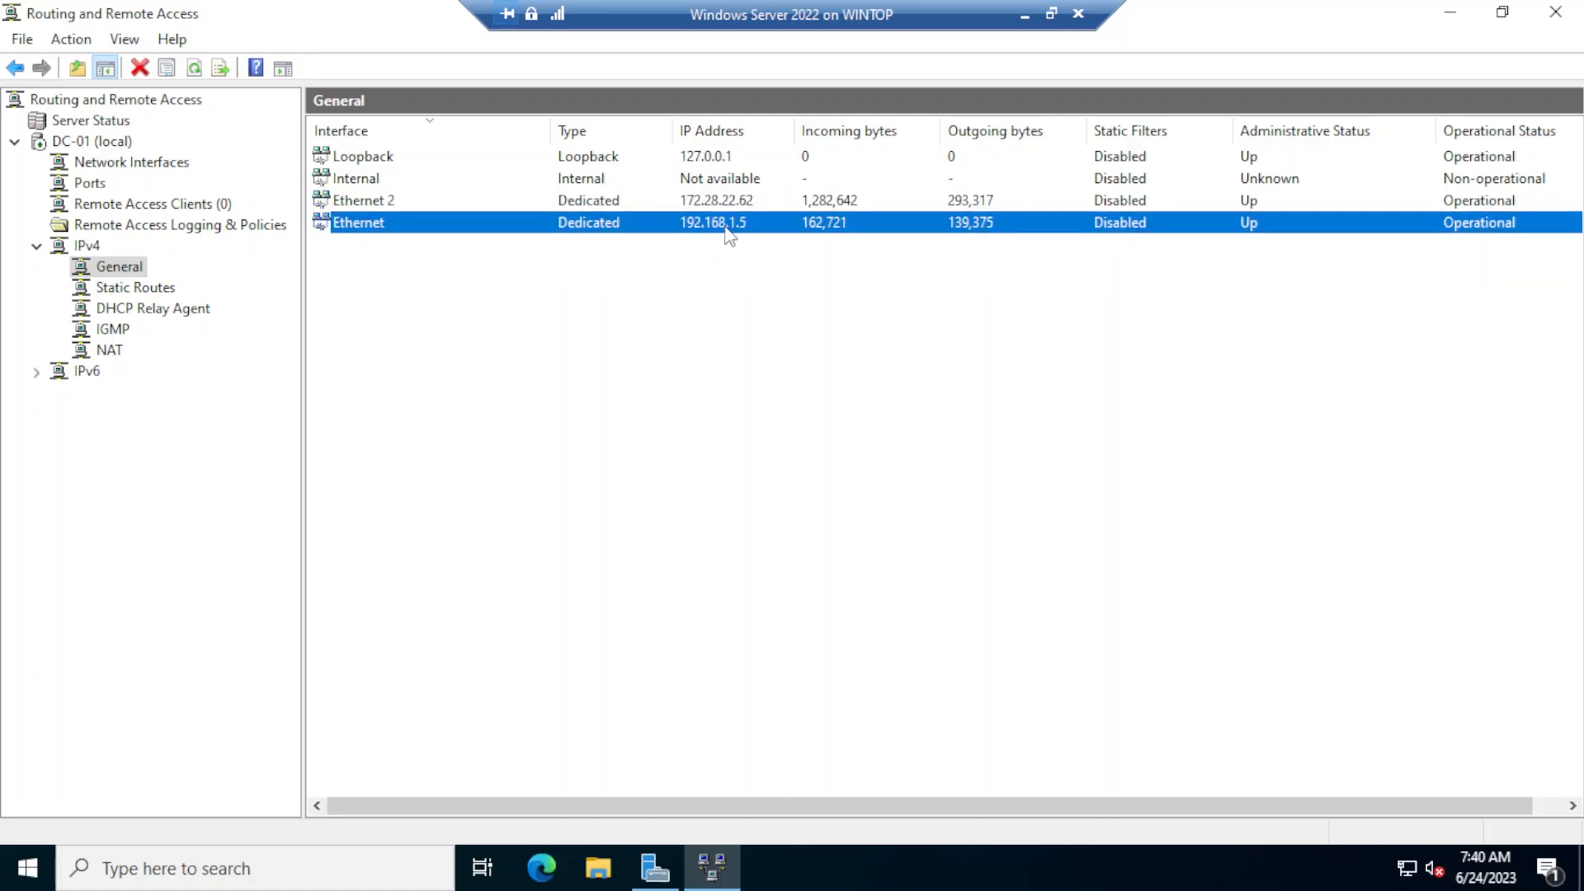
{"action": "left_click", "coordinate": [160, 287]}
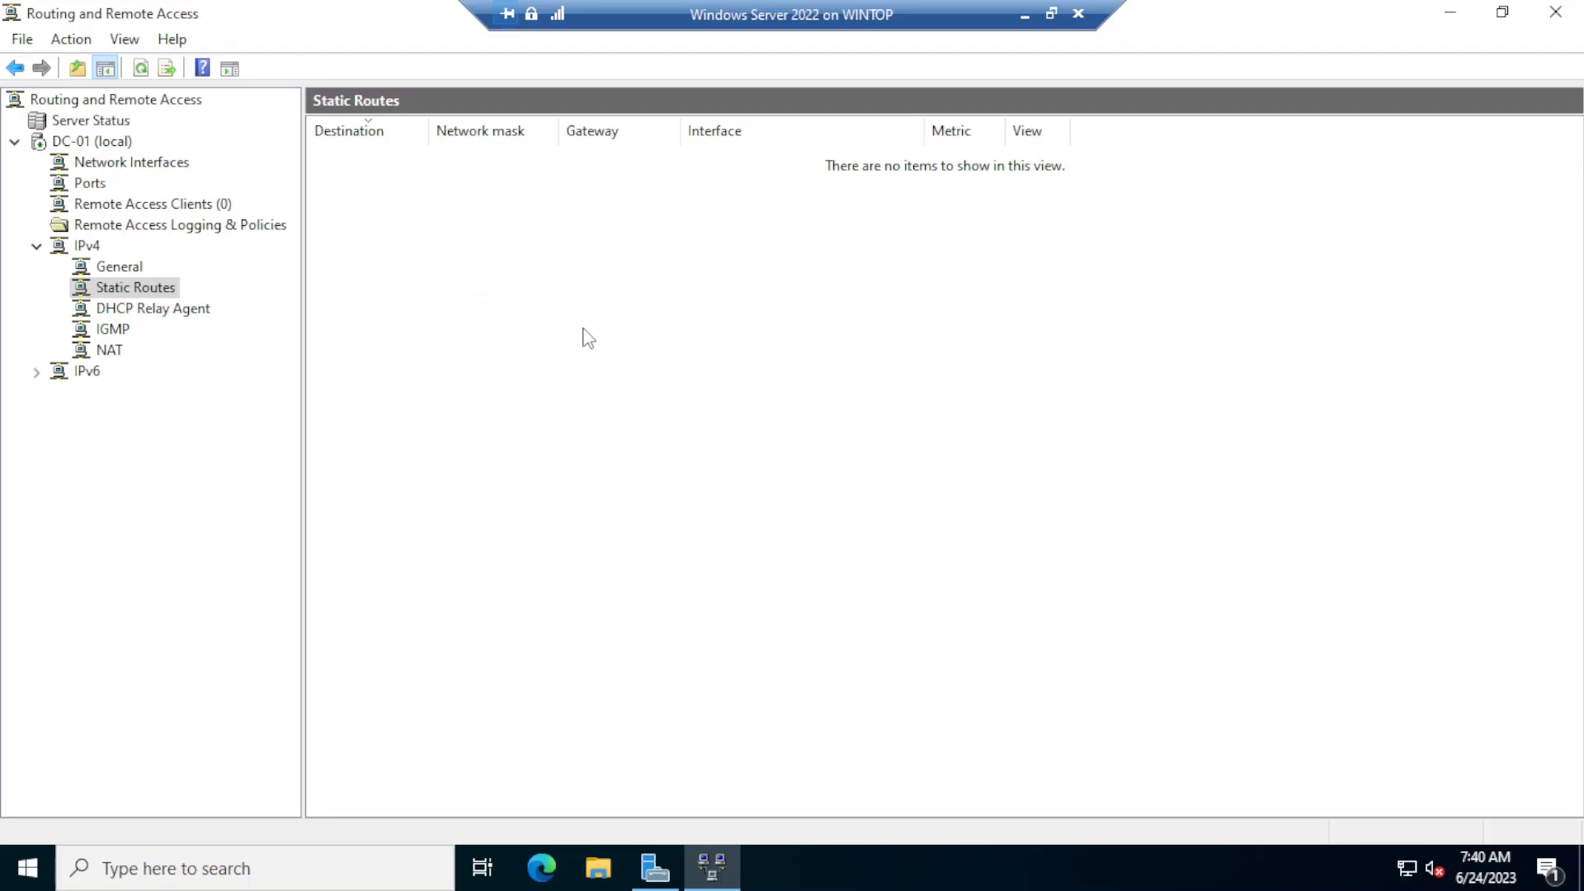
- Add 192.168.1.5 as a server address in the IPv4 DHCP Relay Agent properties and apply the change
{"action": "left_click", "coordinate": [129, 311]}
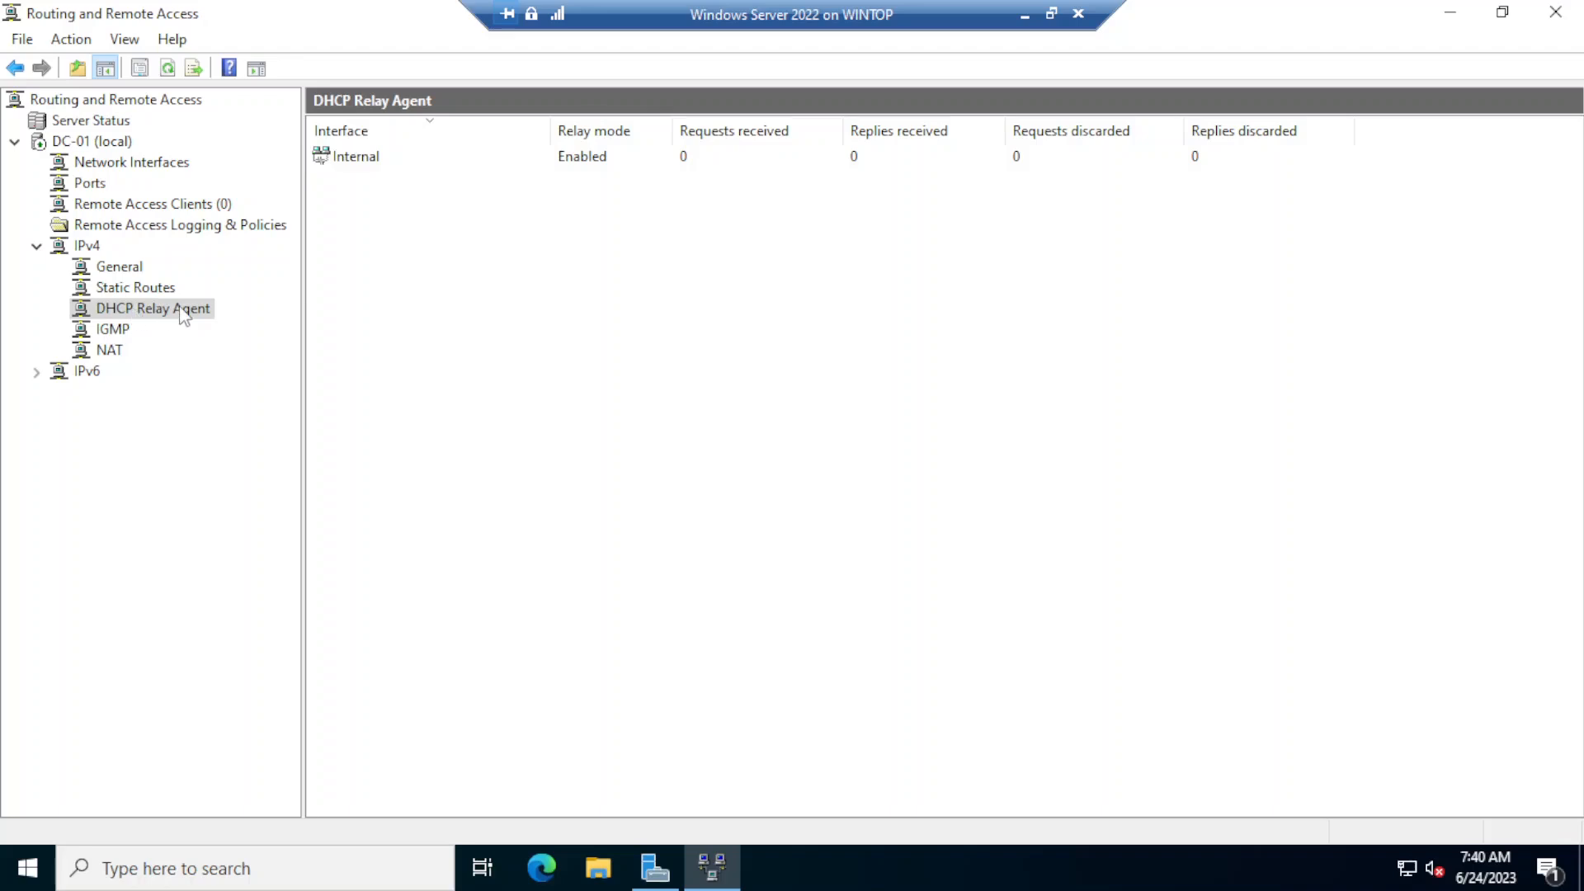
{"action": "right_click", "coordinate": [142, 314]}
{"action": "left_click", "coordinate": [260, 468]}
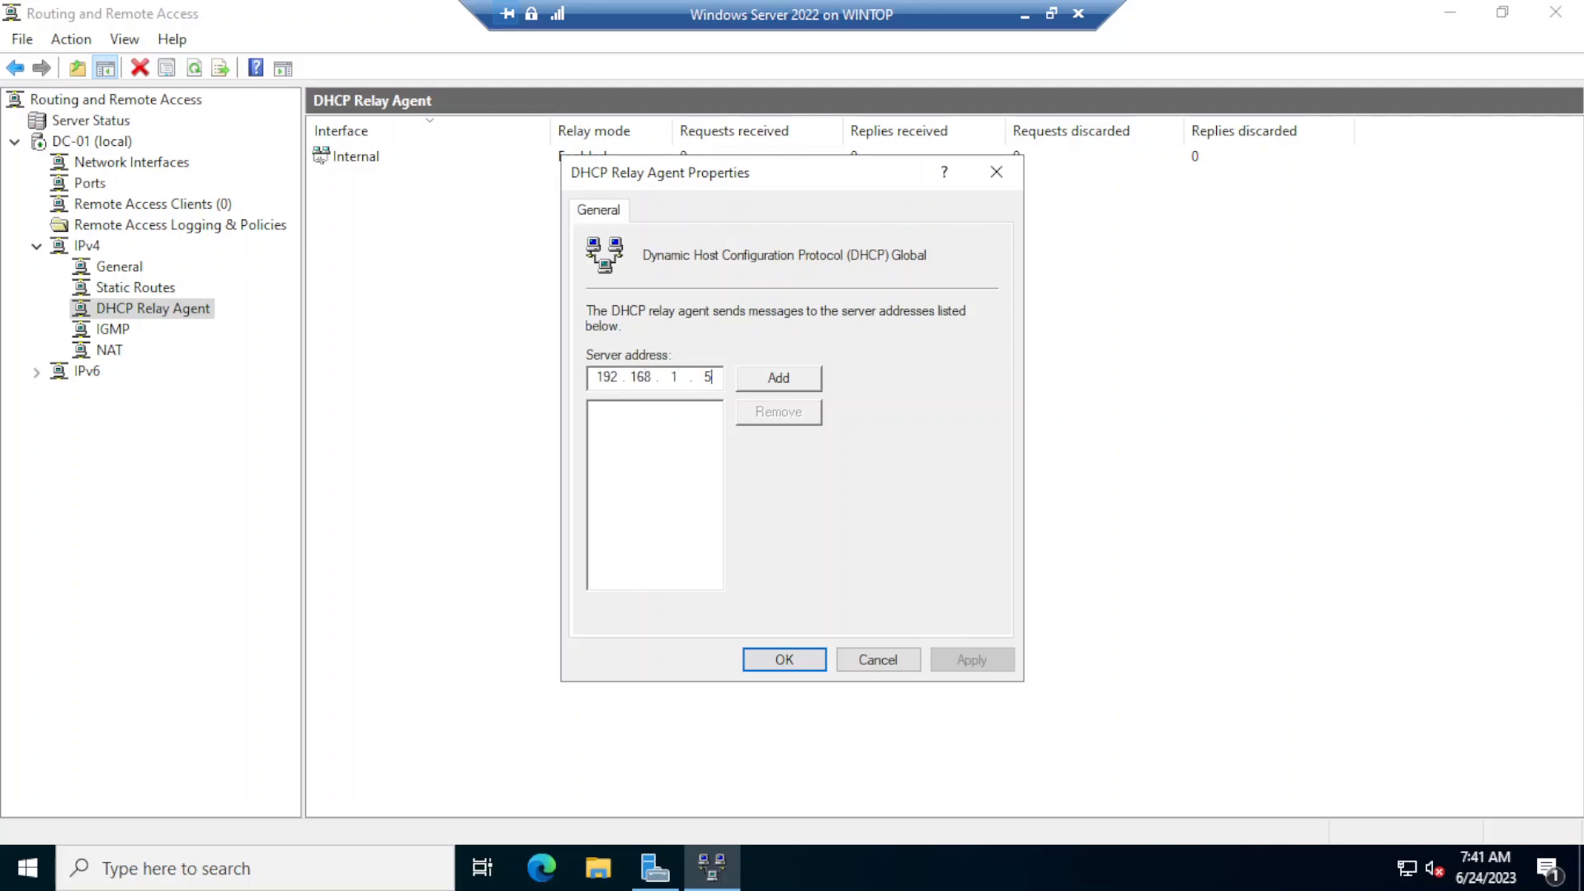
{"action": "left_click", "coordinate": [796, 381]}
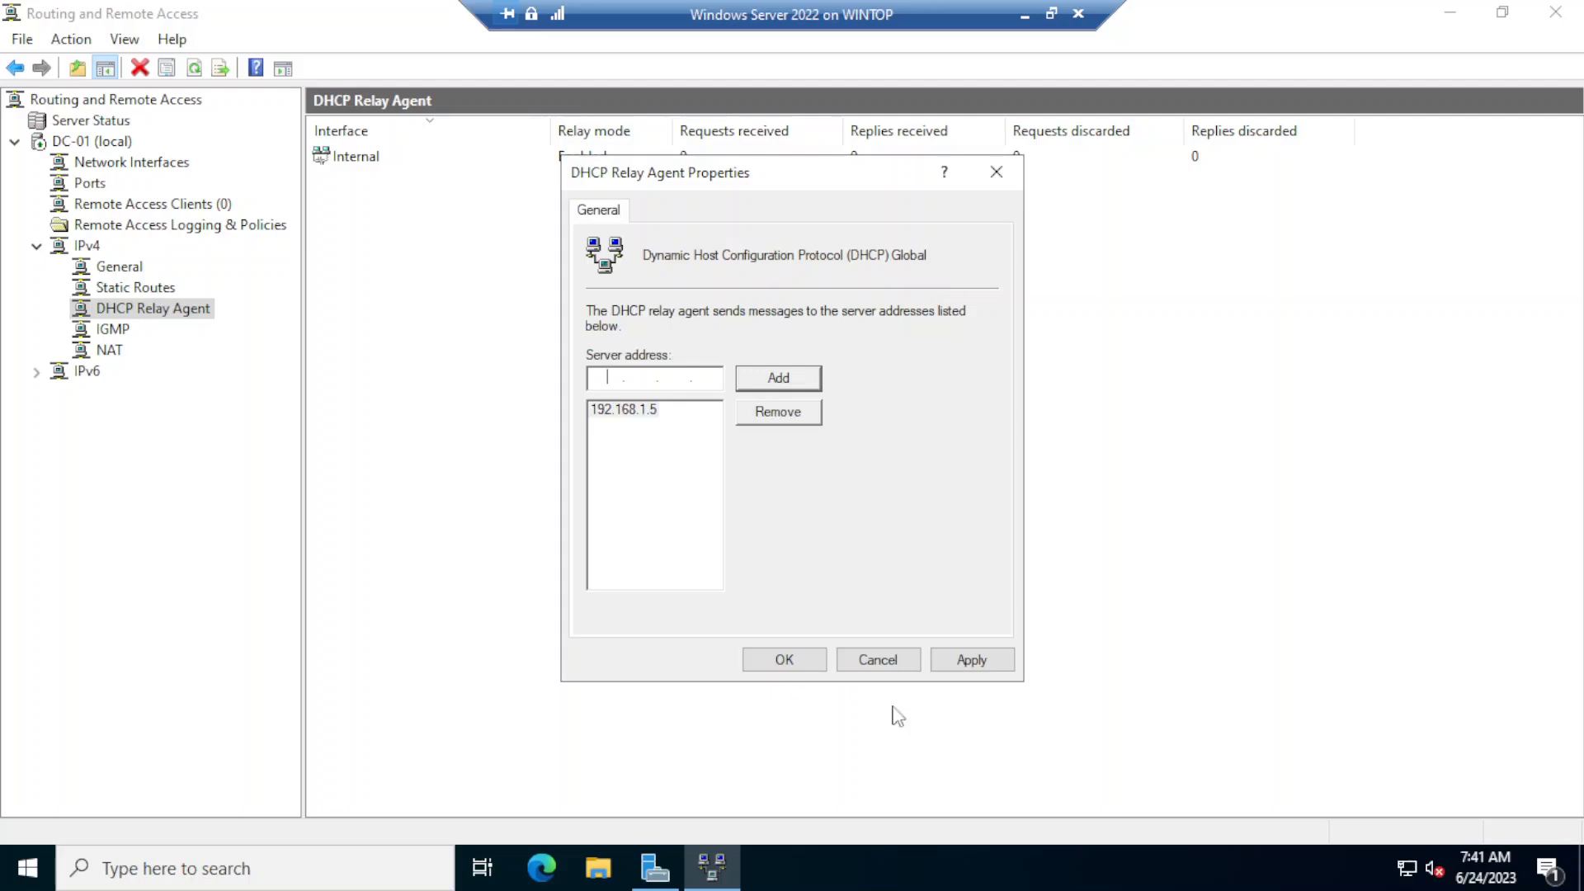
{"action": "left_click", "coordinate": [969, 659]}
{"action": "left_click", "coordinate": [799, 659]}
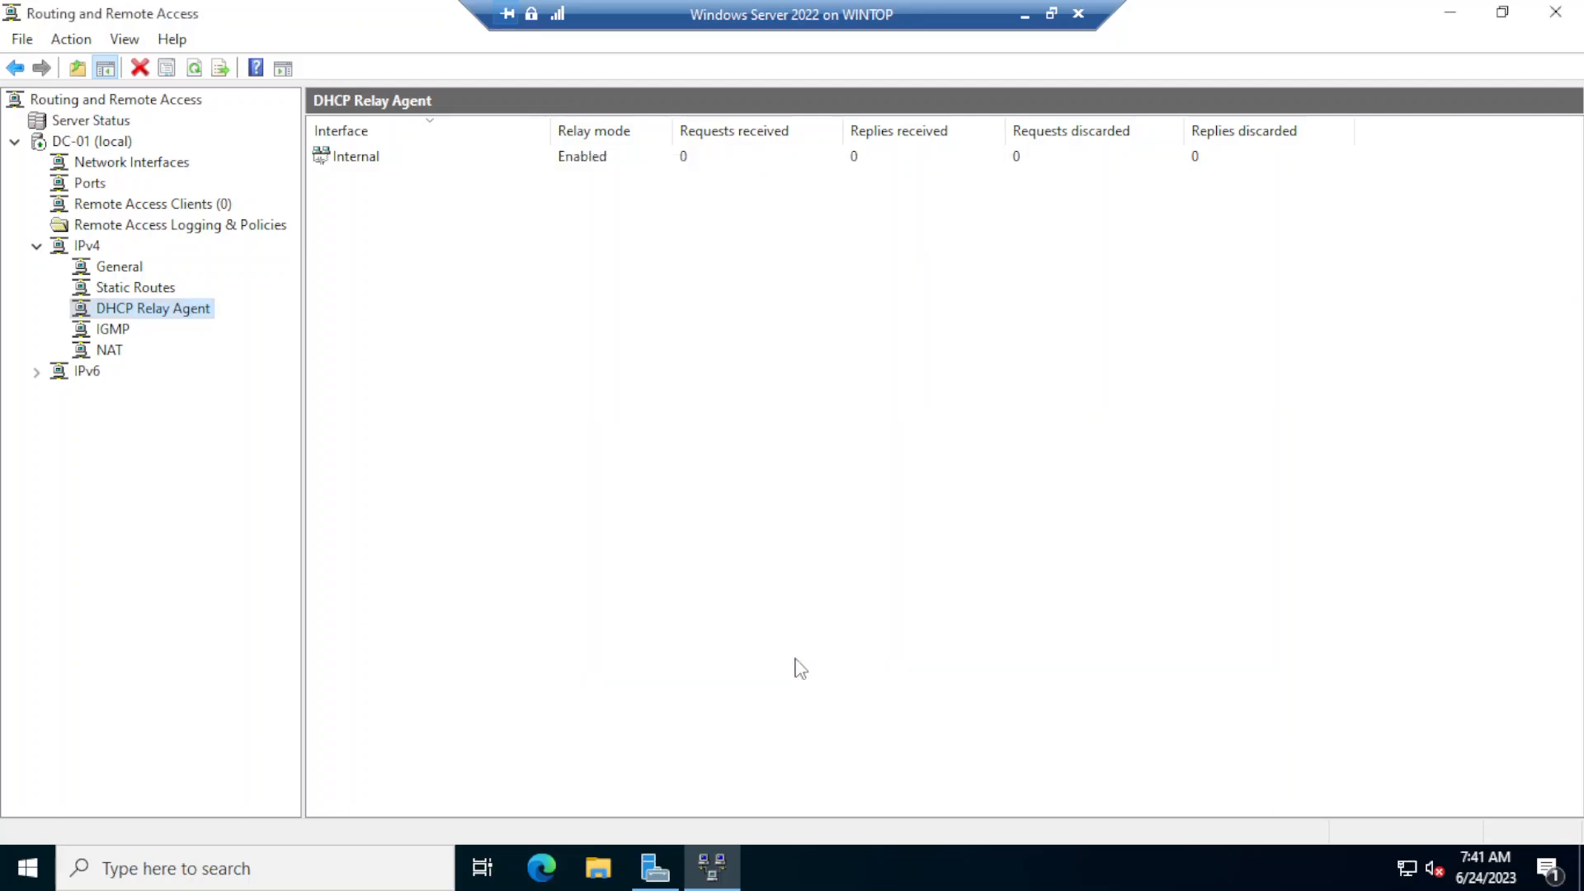